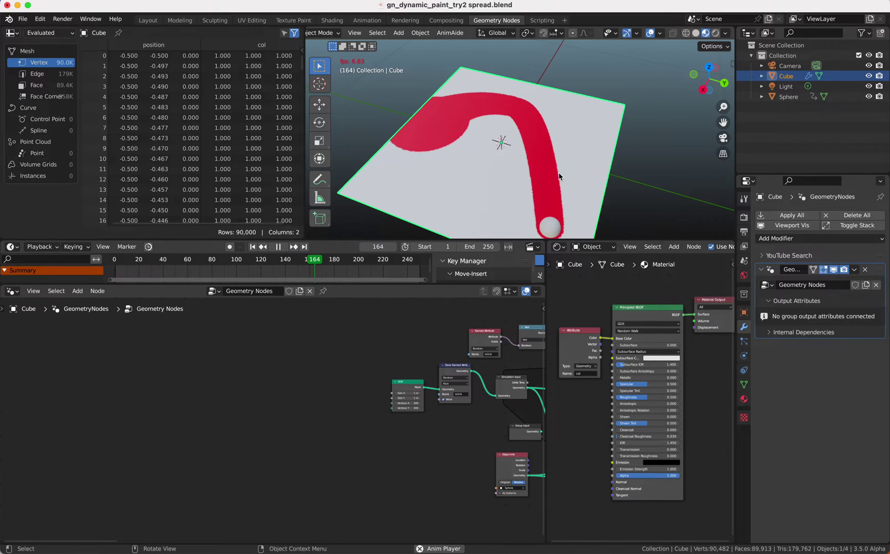
Stop the paint-trail playback at frame 175 and save gn_dynamic_paint_try2 spread.blend.
key(space)
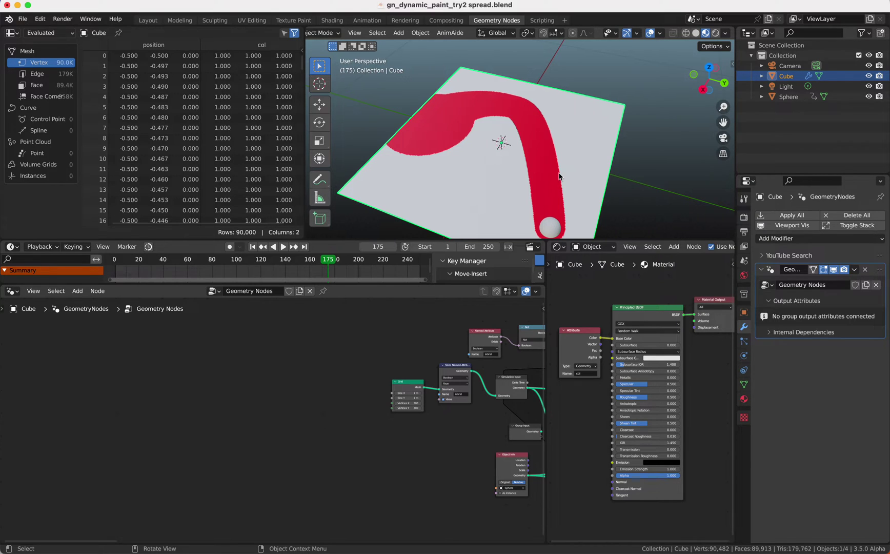
key(shift)
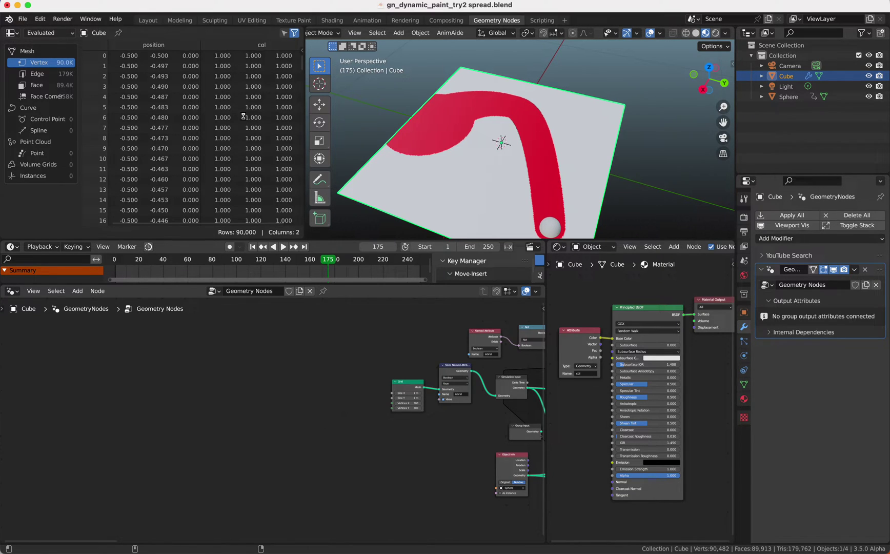
key(super+s)
click(22, 18)
Start a new General file and check the Screencast Keys settings in the viewport sidebar.
mouse_move(32, 36)
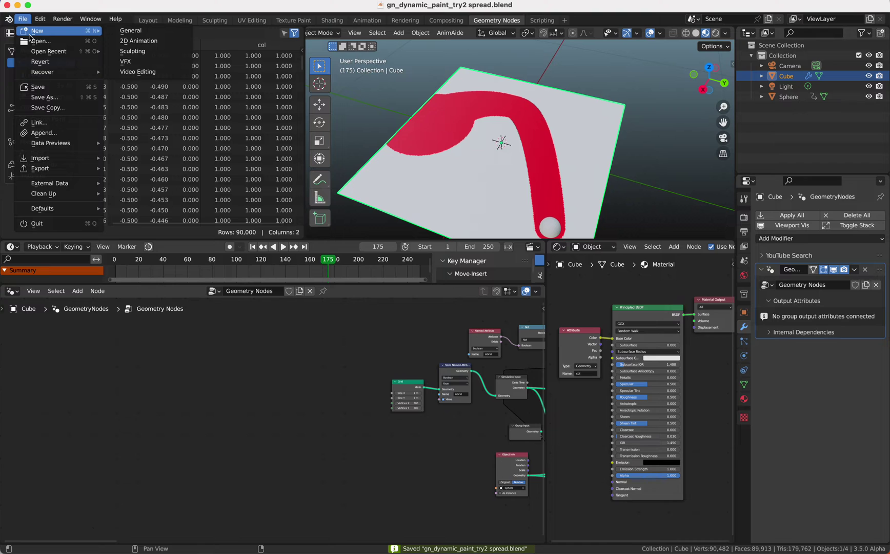
click(128, 32)
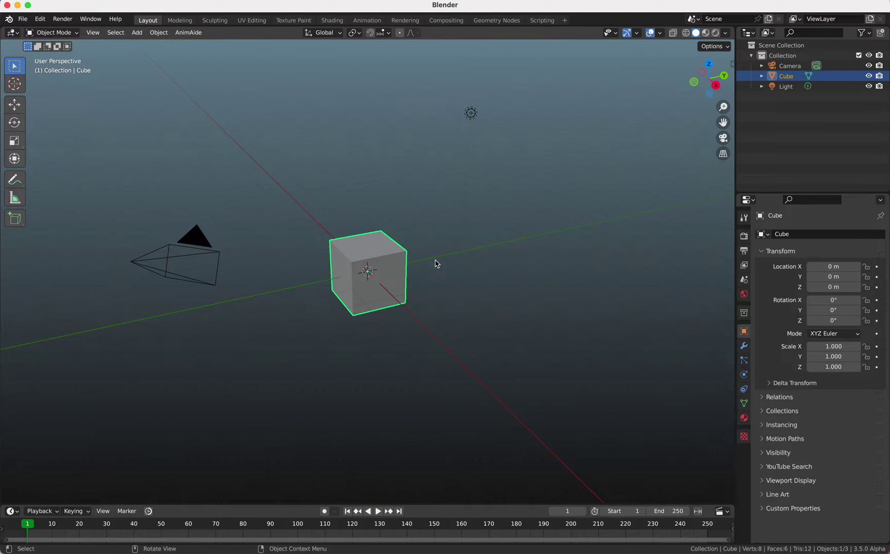
shift+scroll(437, 264, left, 5)
scroll(437, 264, down, 3)
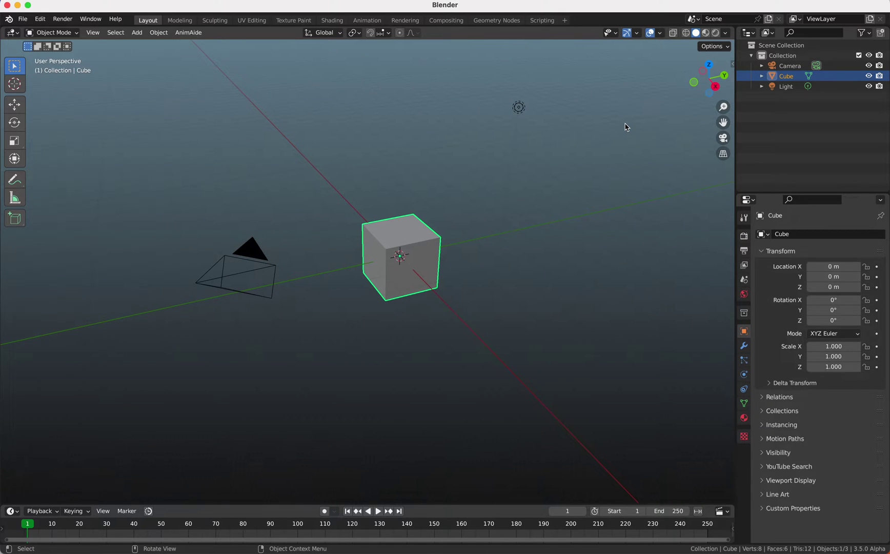
key(n)
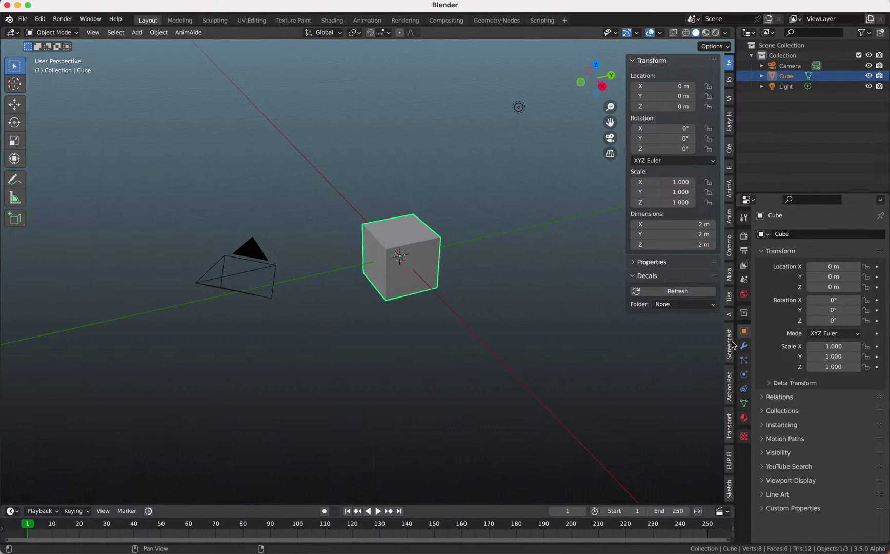
click(732, 343)
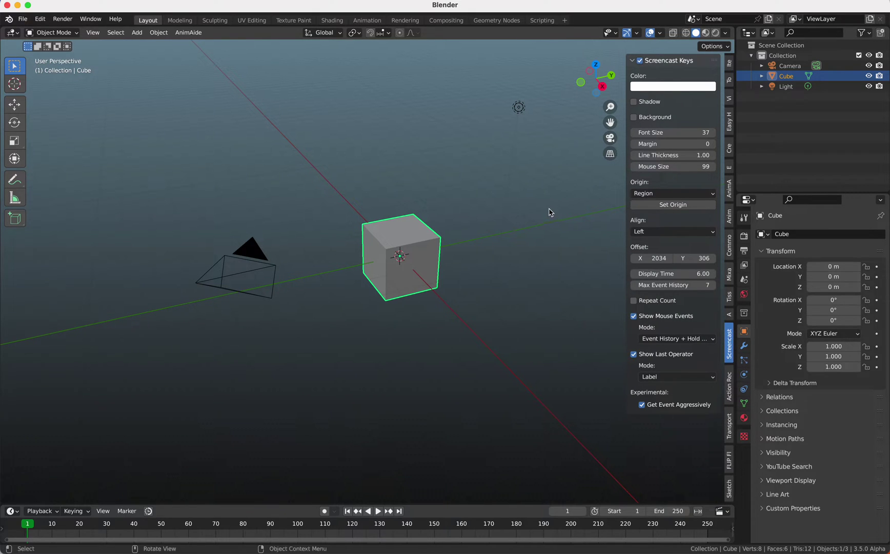
key(n)
Orbit around the default cube and switch to the Geometry Nodes workspace.
middle_drag(517, 241, 518, 241)
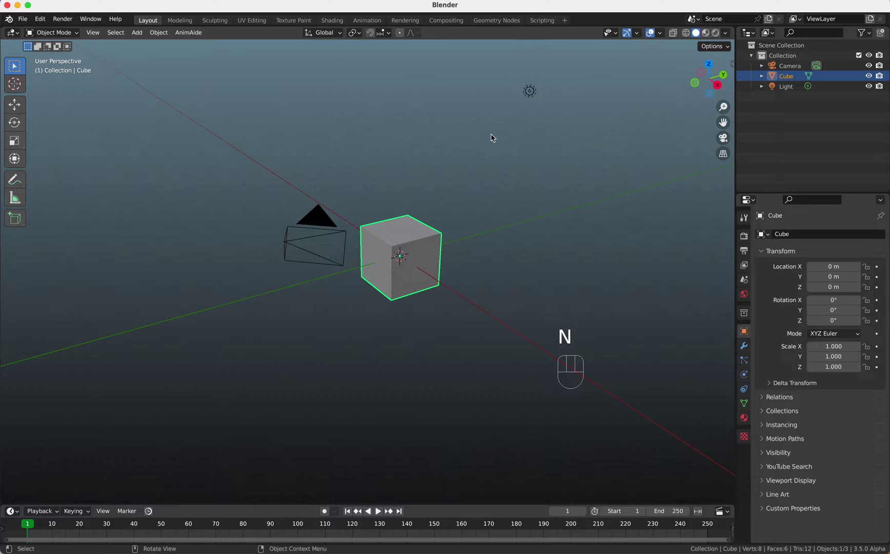
middle_drag(492, 138, 508, 137)
click(491, 21)
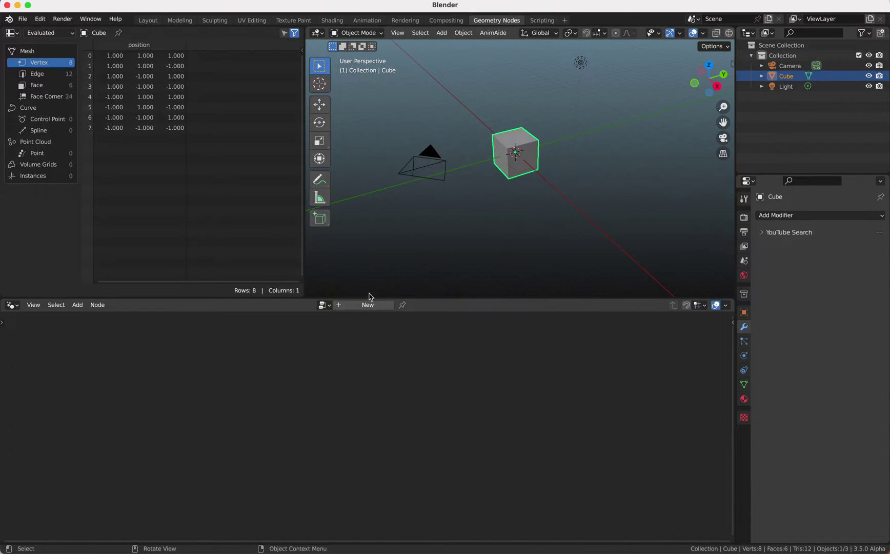
Enlarge the node editor and create a new node tree with a Grid node linked to Group Output.
drag(423, 298, 435, 208)
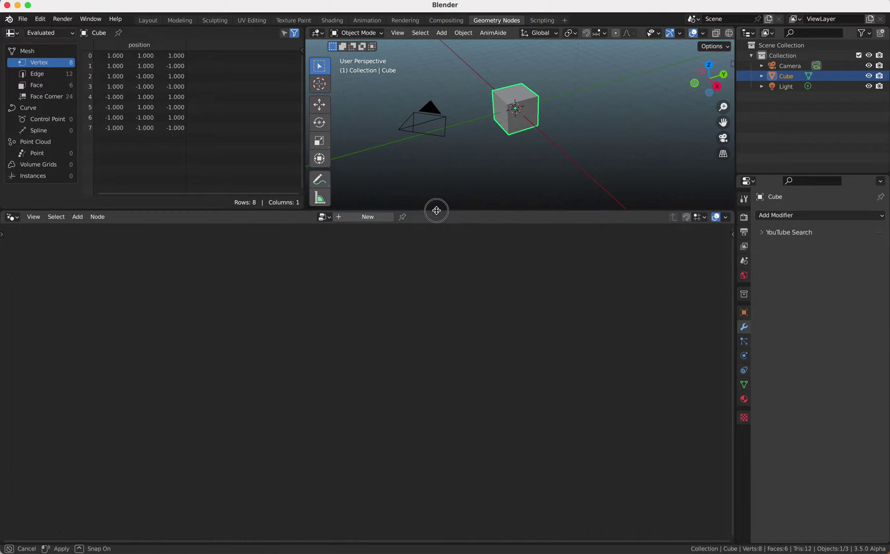
click(368, 216)
scroll(386, 362, up, 2)
scroll(386, 362, down, 1)
key(shift+a)
click(364, 288)
text(grid)
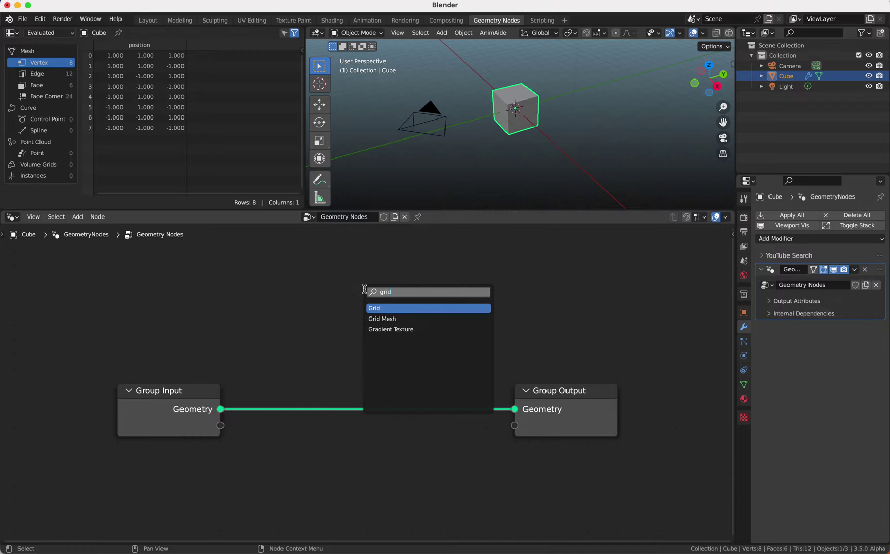
key(Return)
click(314, 328)
Set the Grid to 200 × 200 vertices and spread out the Group Input, Grid and Output nodes.
scroll(313, 351, down, 2)
drag(492, 399, 542, 378)
drag(367, 400, 370, 409)
text(2)
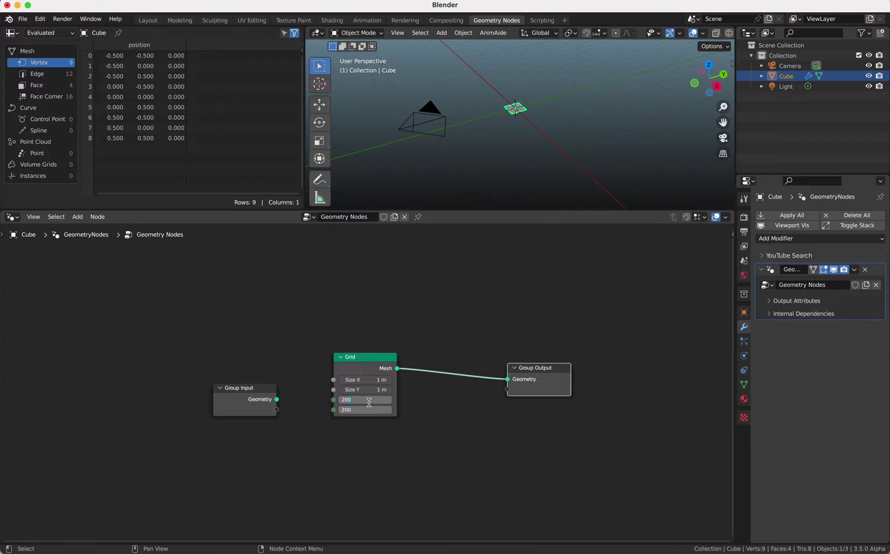
text(00)
key(Return)
drag(247, 392, 162, 350)
drag(373, 374, 311, 371)
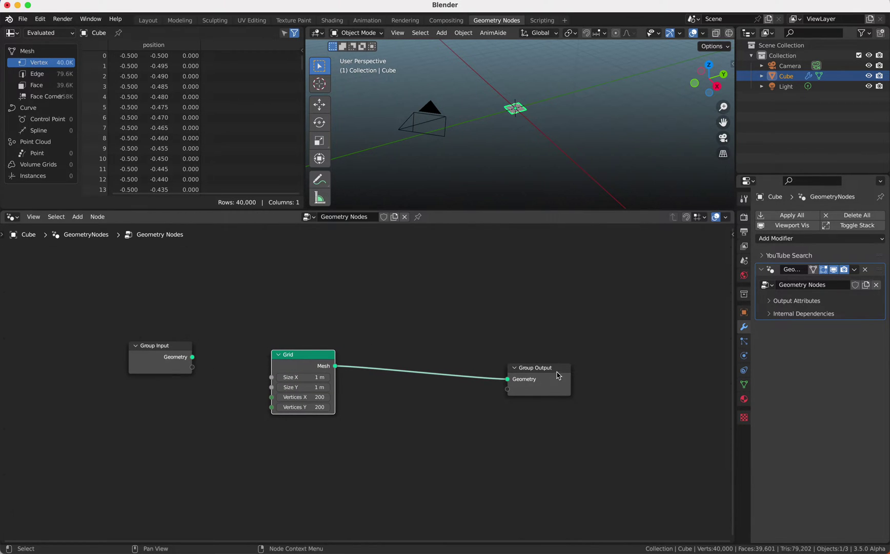
Insert a Simulation Output node on the link between Grid and Group Output.
drag(557, 374, 640, 342)
key(shift+a)
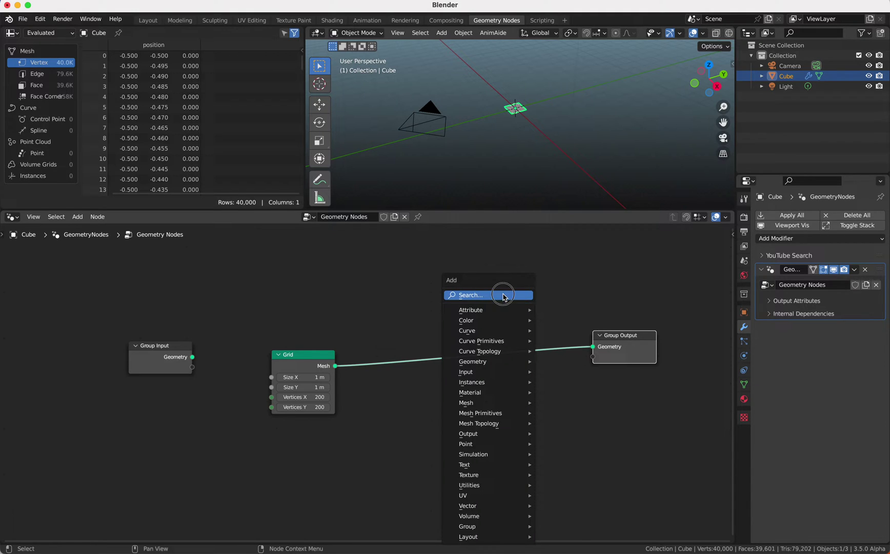
click(504, 296)
text(simu)
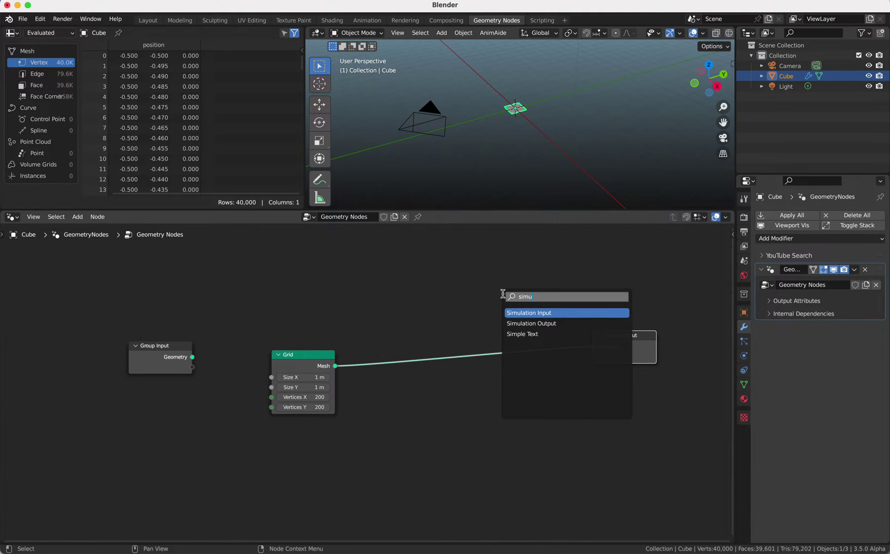
click(518, 323)
click(520, 365)
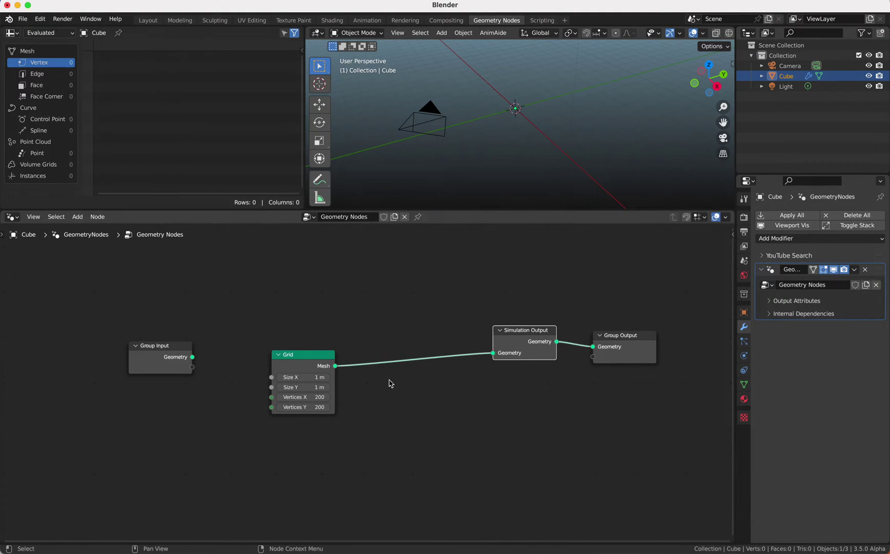
drag(328, 366, 305, 340)
Insert a Simulation Input node after the Grid to complete the simulation zone, then tidy the nodes.
key(shift+a)
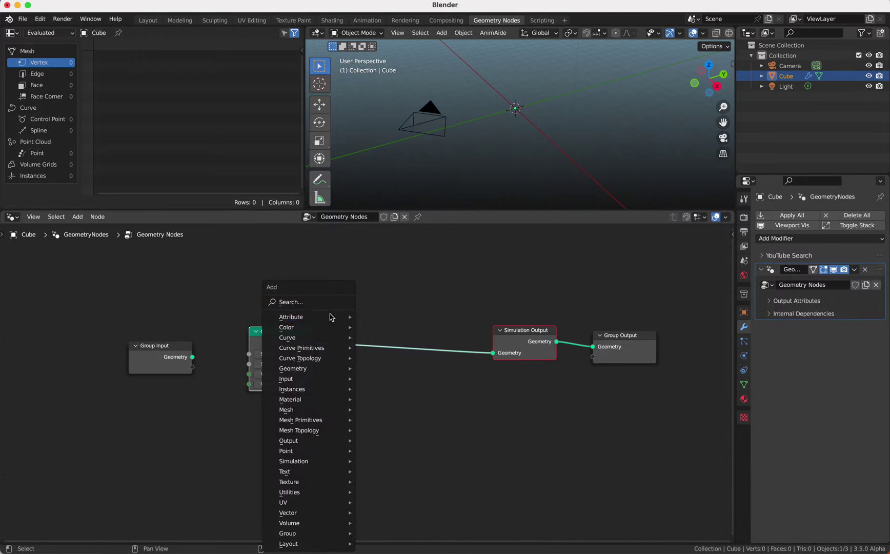
click(327, 303)
text(simu)
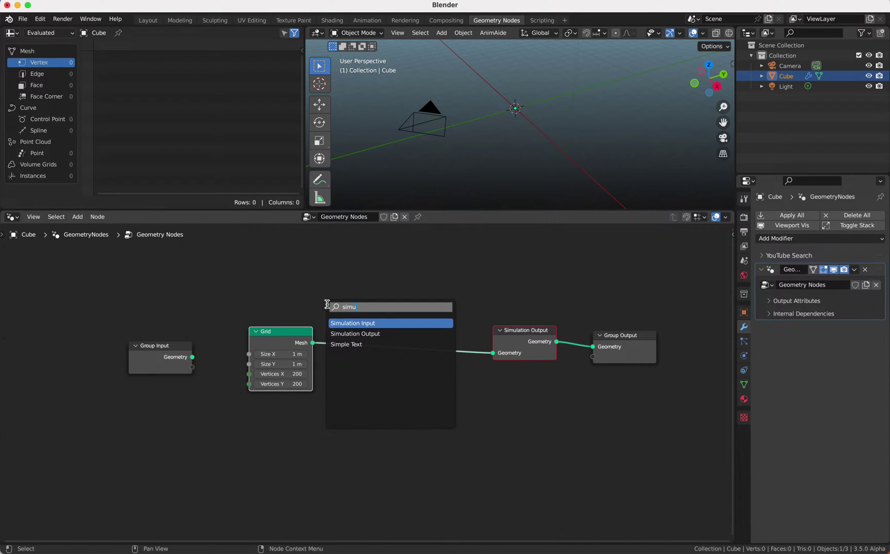
click(359, 323)
click(386, 352)
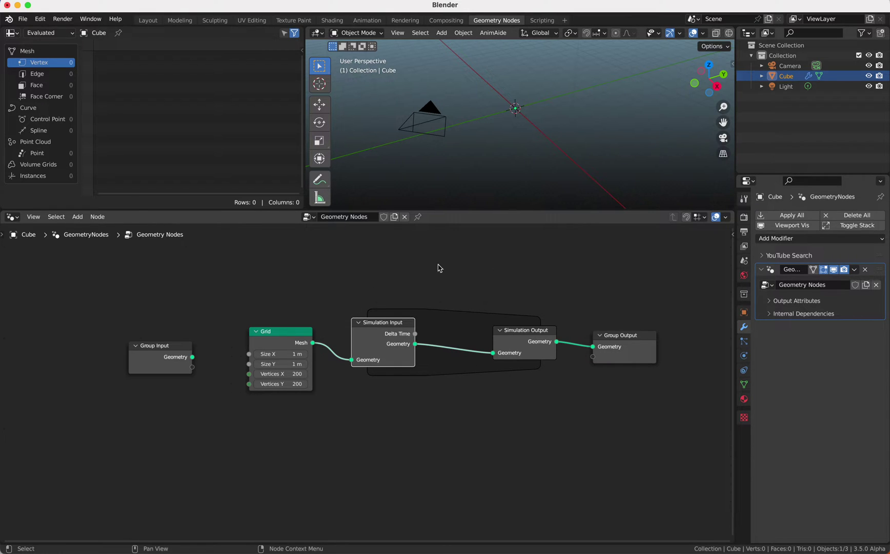
drag(645, 349, 707, 349)
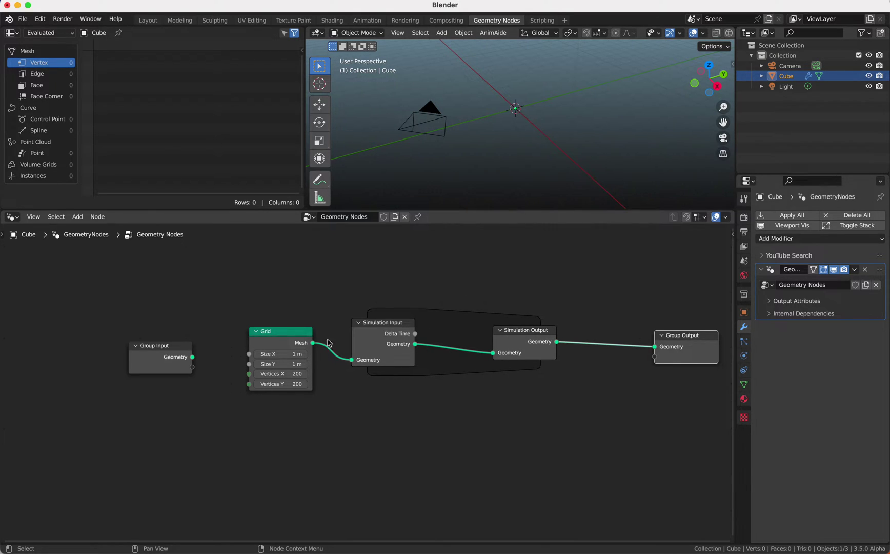
click(307, 338)
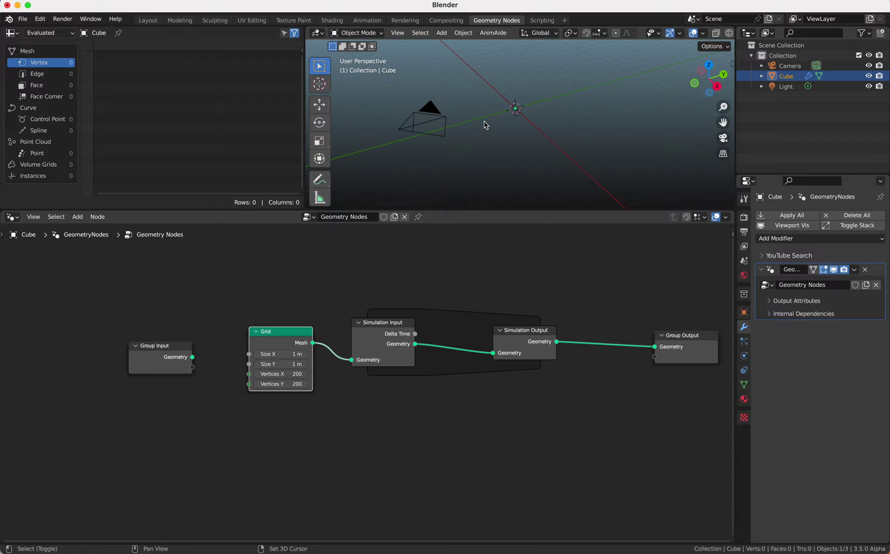
Split a new area above the node editor and make it a Timeline.
drag(5, 214, 8, 254)
click(11, 216)
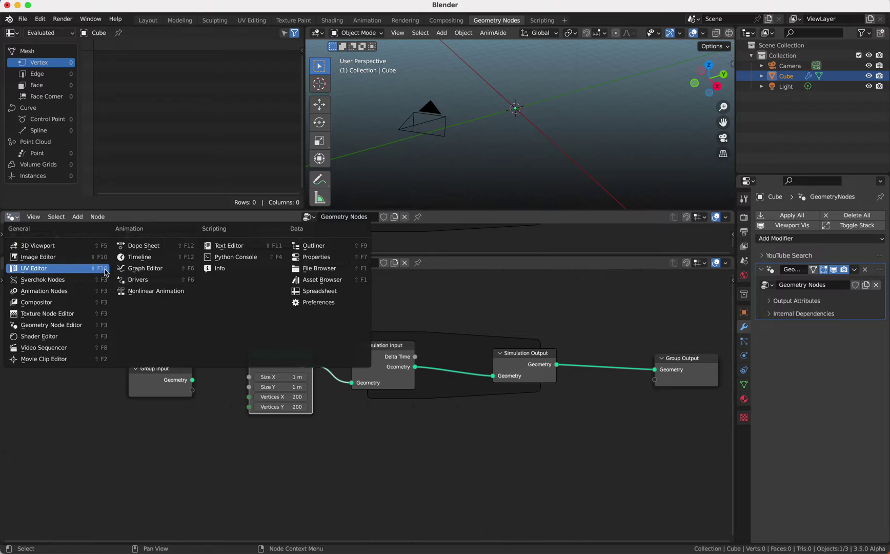
click(138, 257)
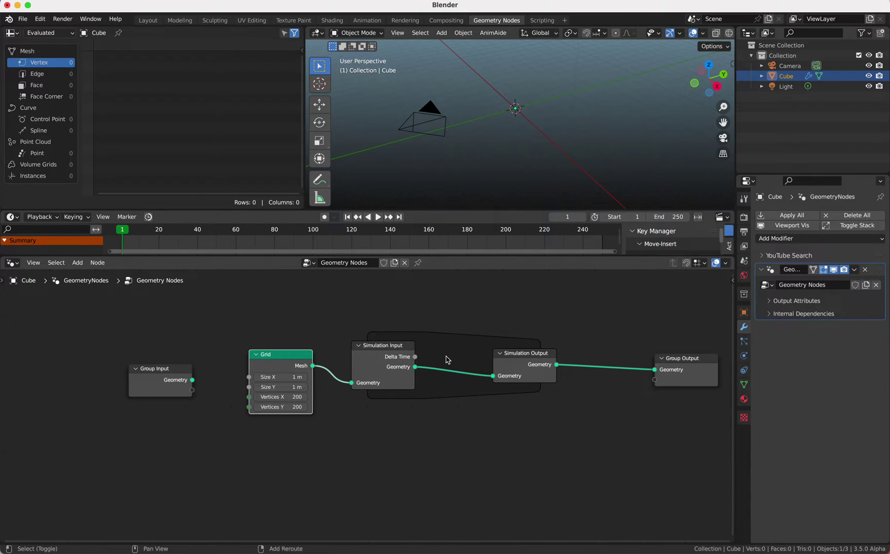
Test the zone with a Set Position node (Z 0.01), playing the grid rising and rewinding to frame 1.
key(shift+a)
text(set pos)
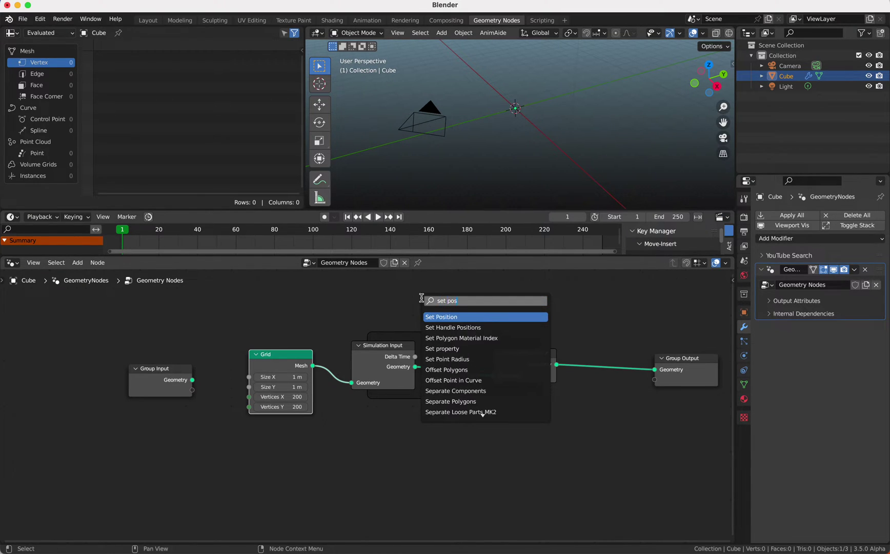
key(Return)
click(451, 309)
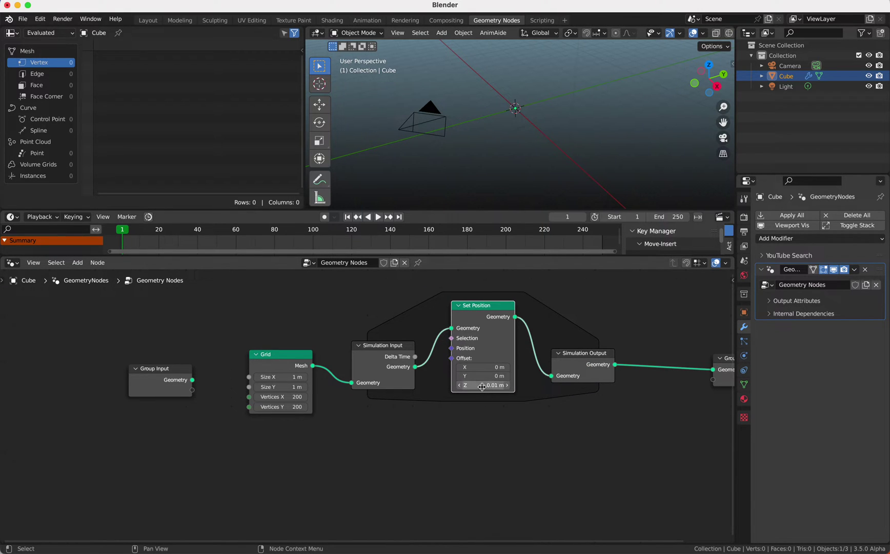
key(space)
key(Escape)
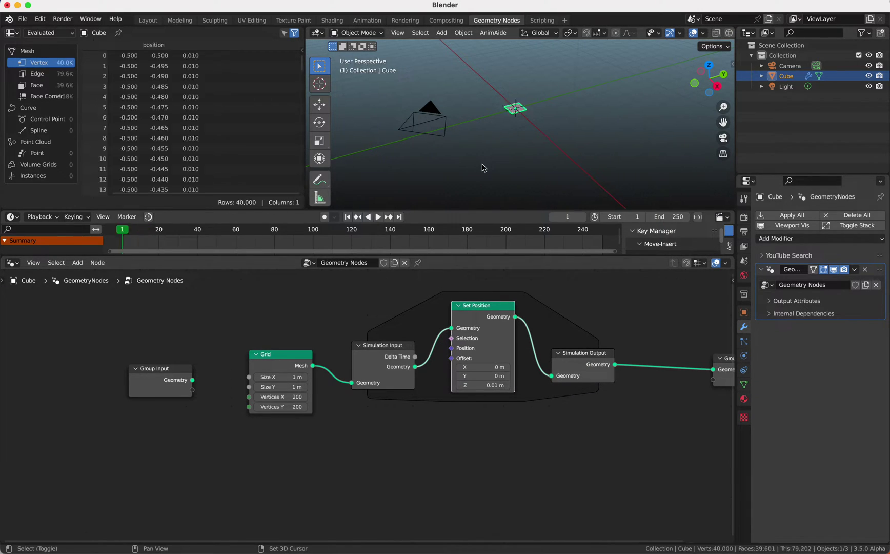
key(space)
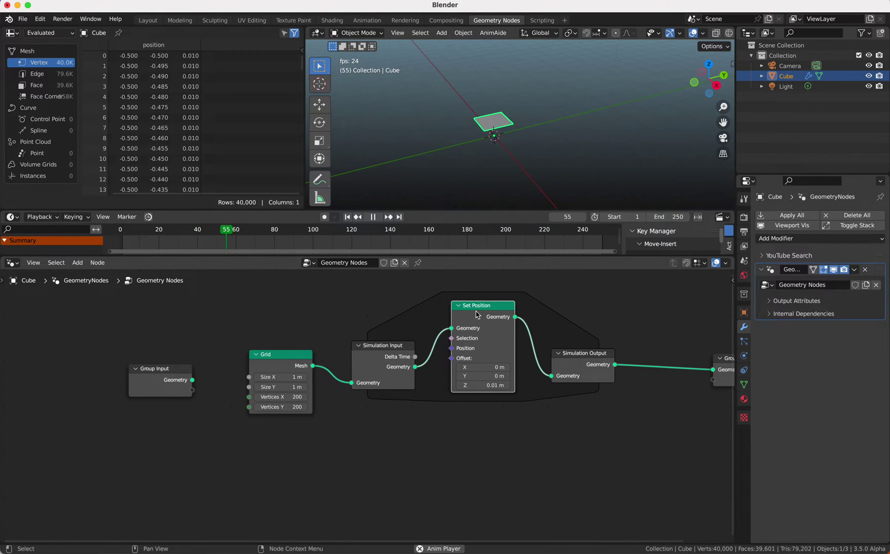
key(space)
key(shift+Left)
Delete the Set Position test node, reconnecting Simulation Input straight to Simulation Output.
key(ctrl+x)
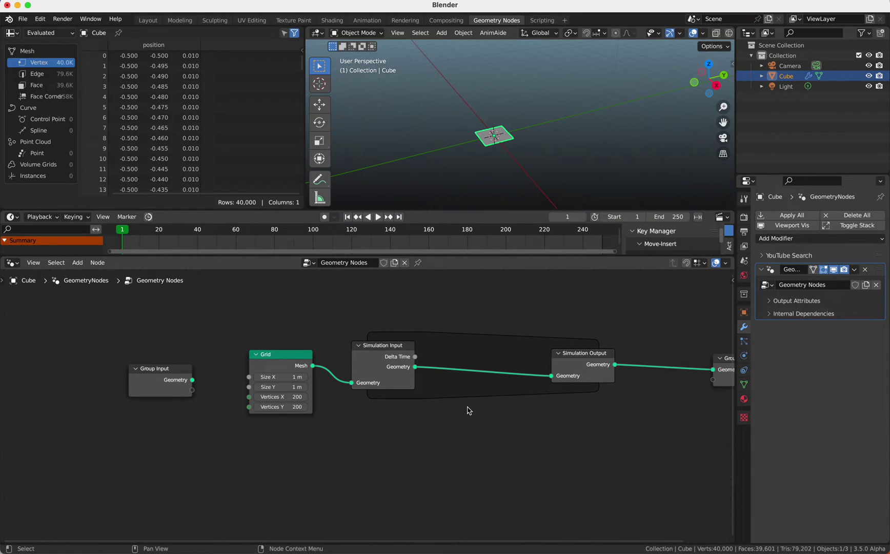
scroll(469, 410, right, 3)
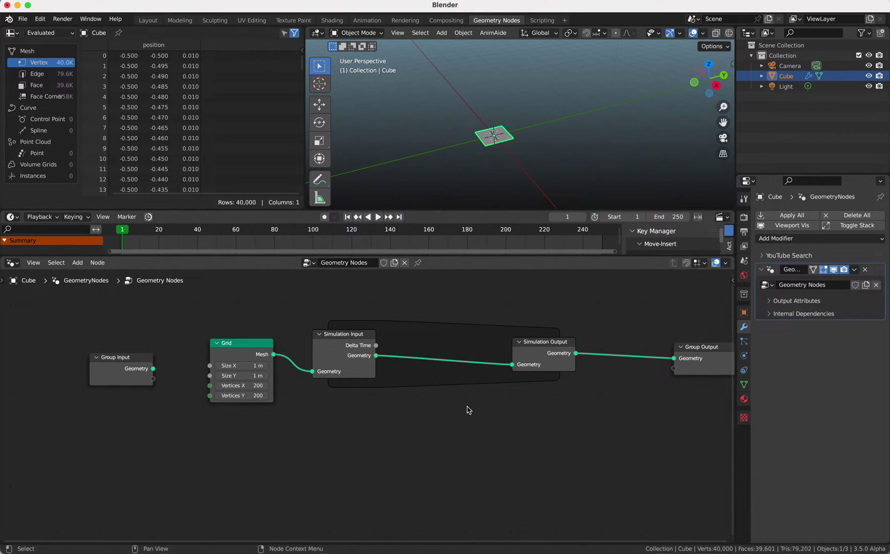
middle_drag(497, 198, 508, 179)
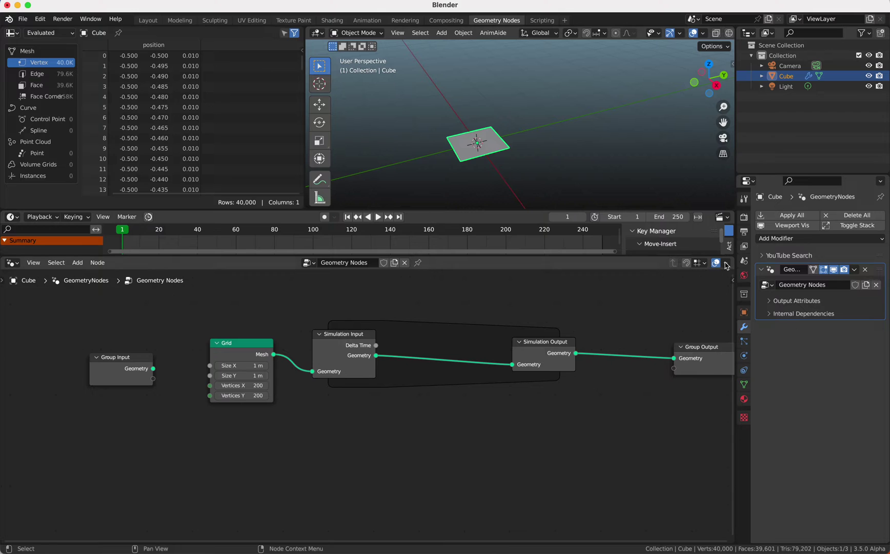
Add a Set Material node before Group Output using the material 'Material'.
key(shift+a)
click(599, 305)
text(set mat)
key(Return)
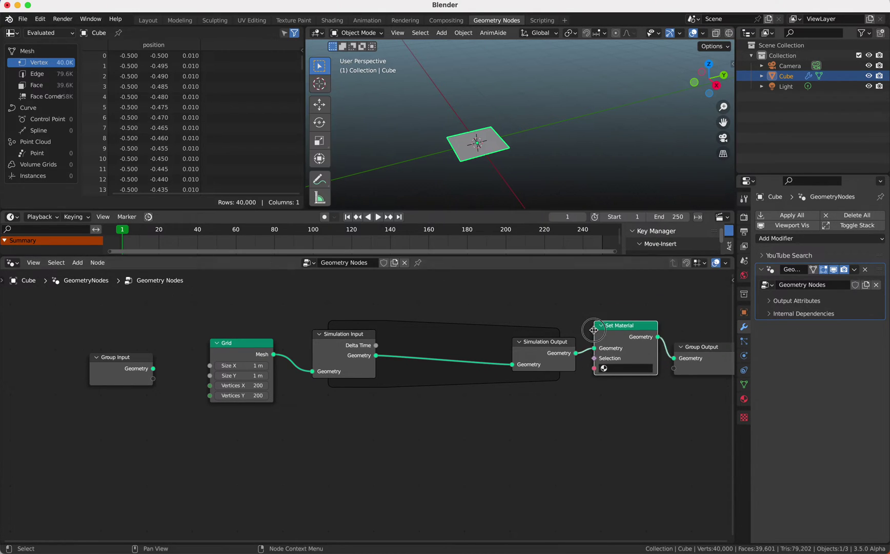
click(624, 365)
click(625, 367)
click(640, 384)
Split the node editor and show the material's tree in a Shader Editor.
drag(734, 262, 428, 264)
click(442, 264)
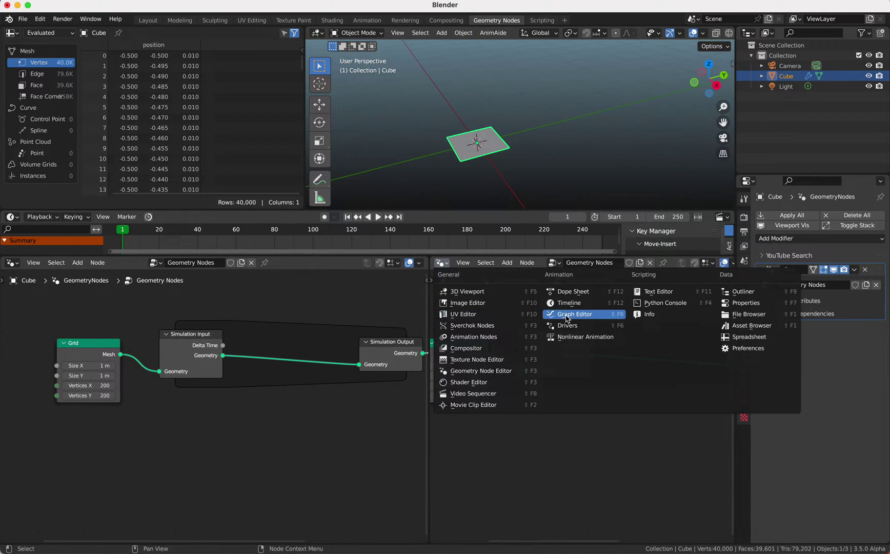
click(468, 382)
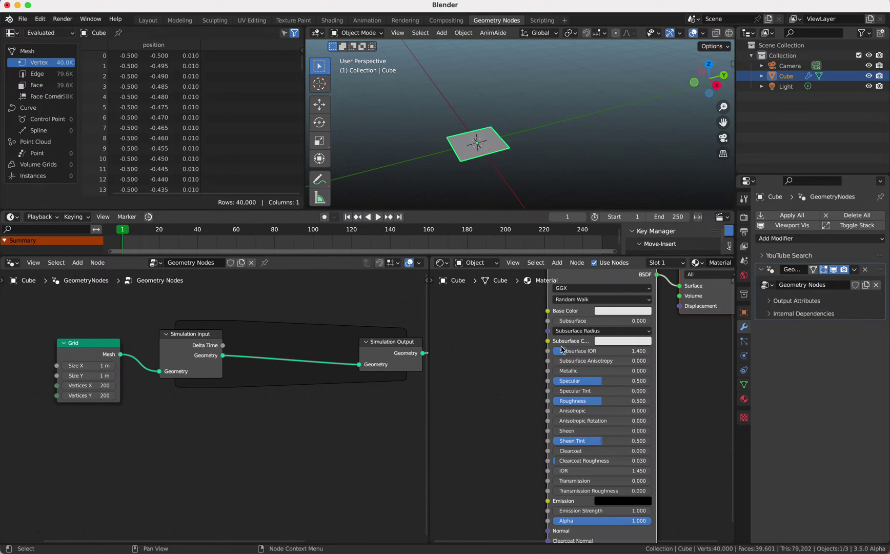
key(Home)
Add an Attribute node named 'col' and connect its colour to the Principled BSDF Base Color.
key(shift+a)
mouse_move(483, 365)
mouse_move(547, 155)
click(535, 179)
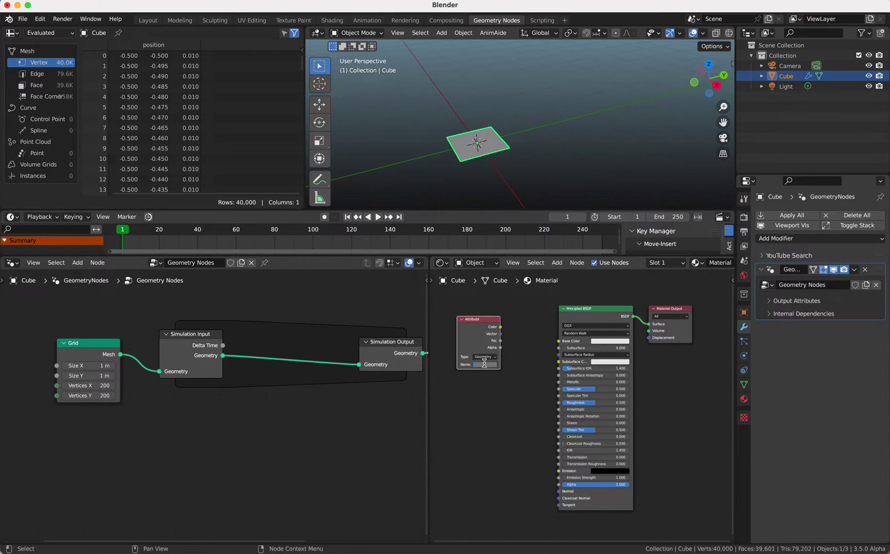
key(Return)
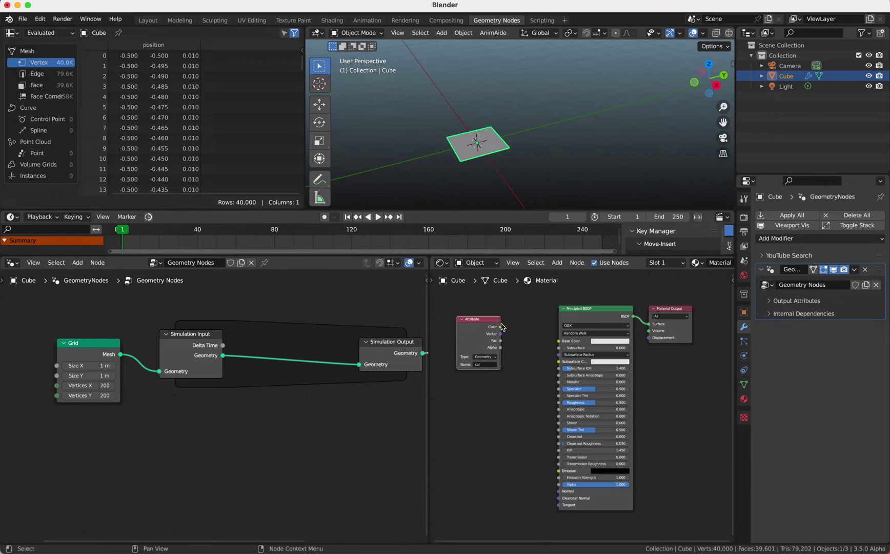
drag(502, 326, 560, 344)
drag(487, 320, 521, 326)
Switch the 3D viewport to Material Preview shading.
middle_drag(374, 345, 320, 351)
scroll(676, 37, right, 3)
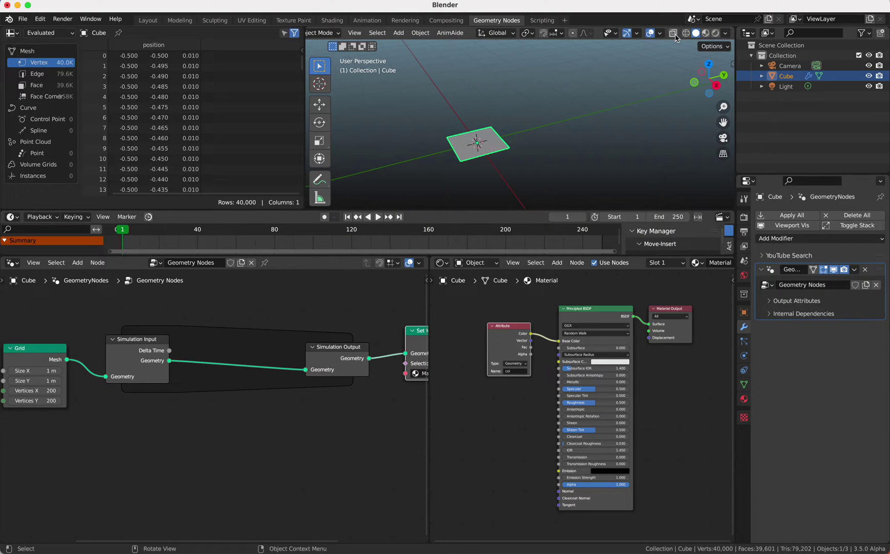
click(708, 33)
scroll(505, 145, up, 5)
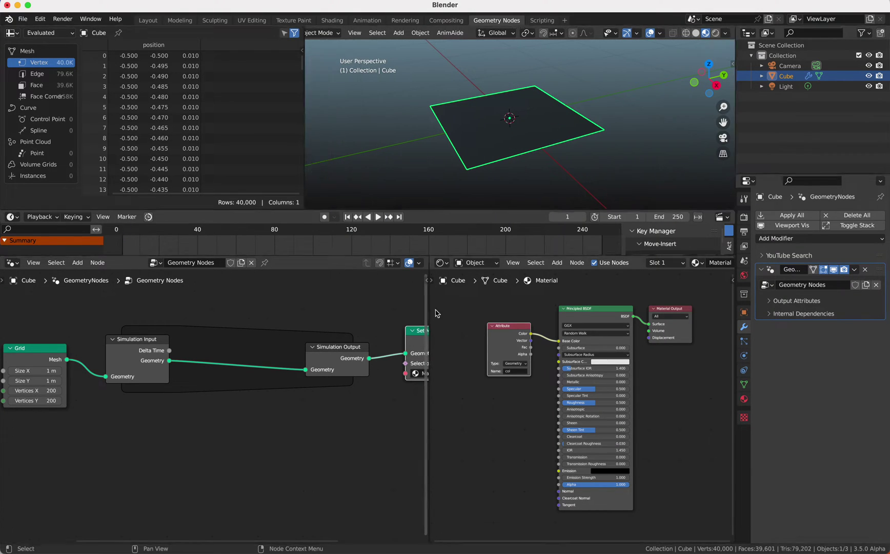
Merge the editors back into one and add a Store Named Attribute node below the zone.
drag(427, 259, 408, 357)
scroll(409, 357, down, 3)
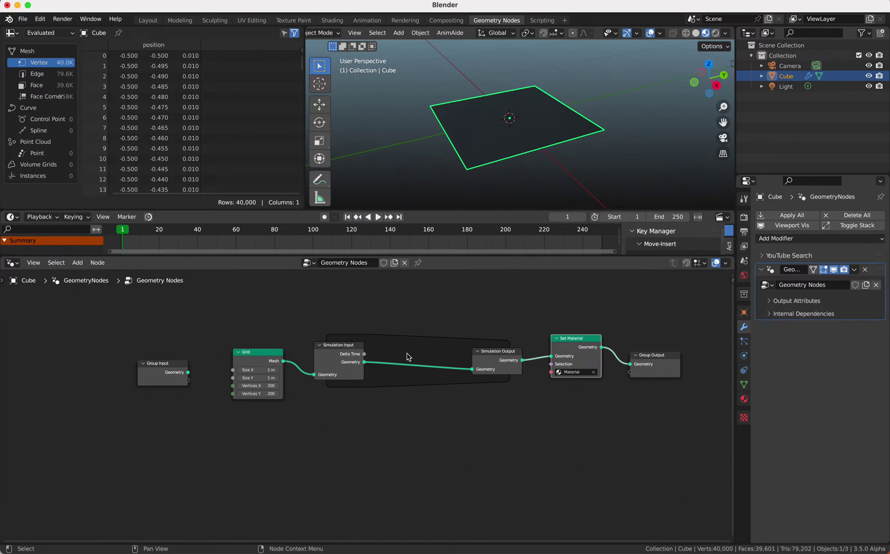
key(shift+a)
click(373, 273)
text(nam)
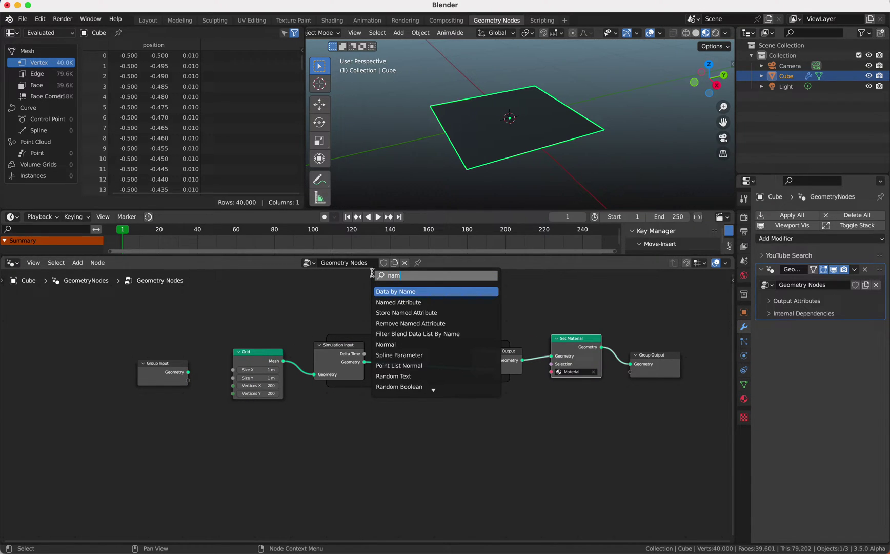
key(Down)
key(Down)
key(Return)
click(405, 399)
Set Store Named Attribute to Color type with a full-brightness red value.
click(425, 416)
click(428, 446)
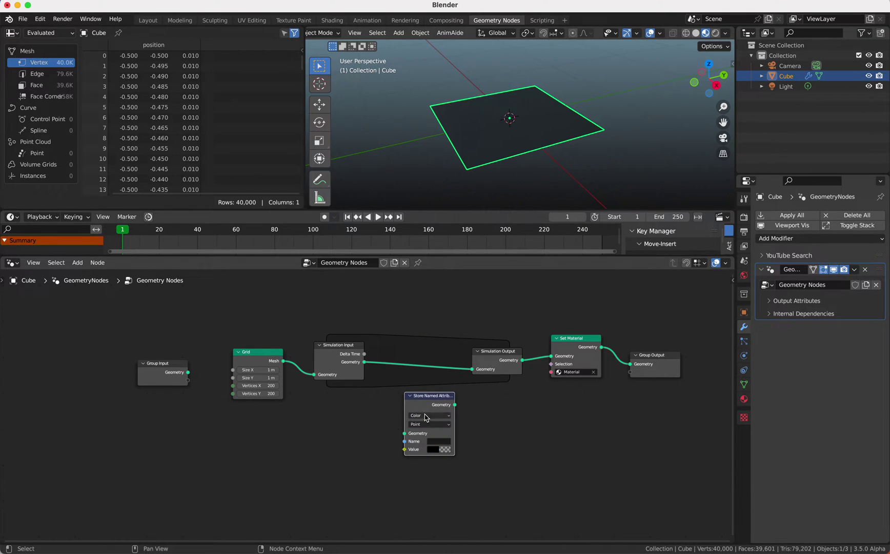
click(432, 450)
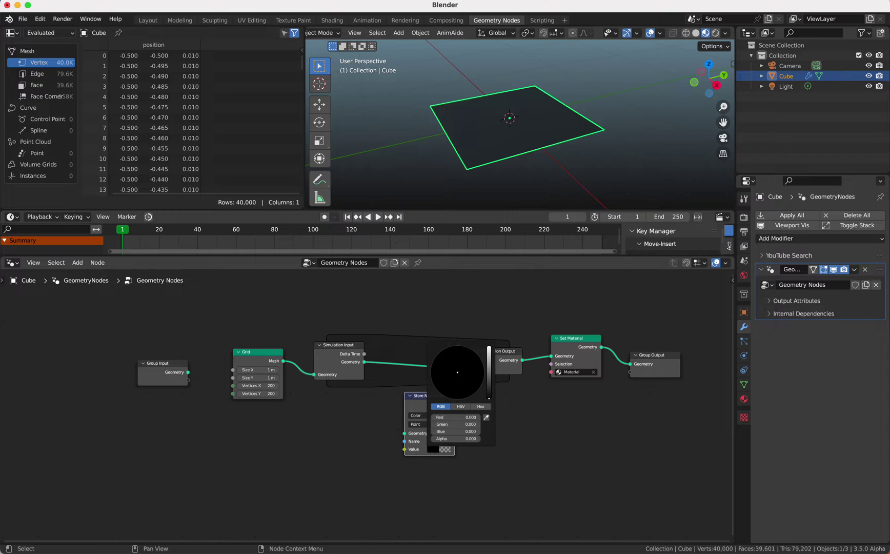
click(488, 354)
click(460, 398)
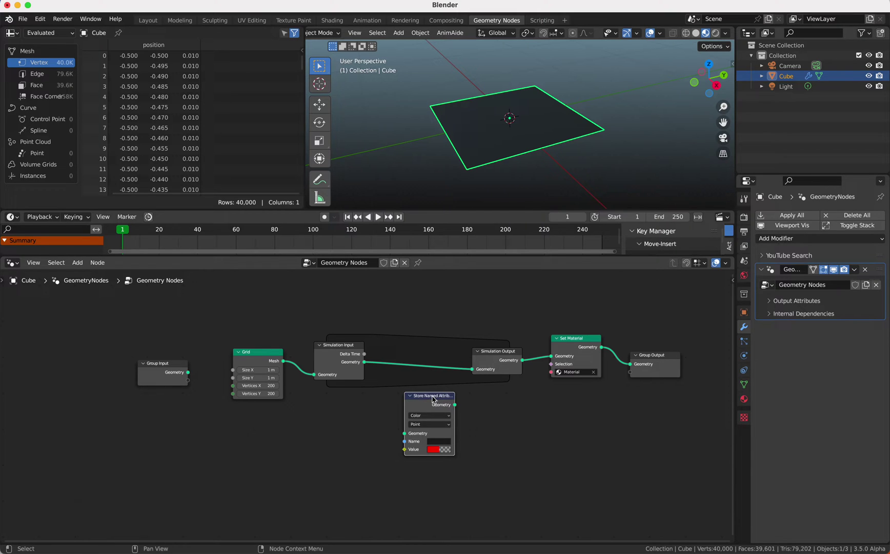
Drop Store Named Attribute into the simulation zone and test-play it from frame 1.
drag(434, 399, 426, 337)
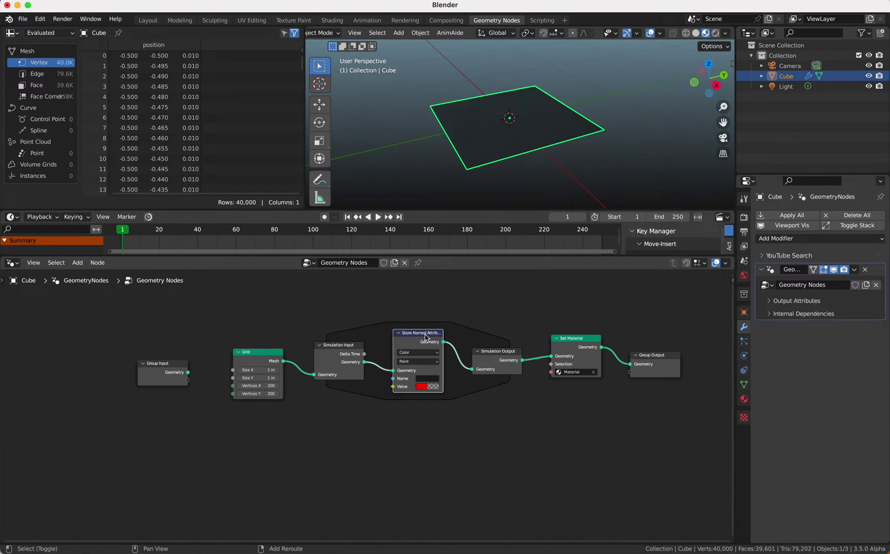
key(space)
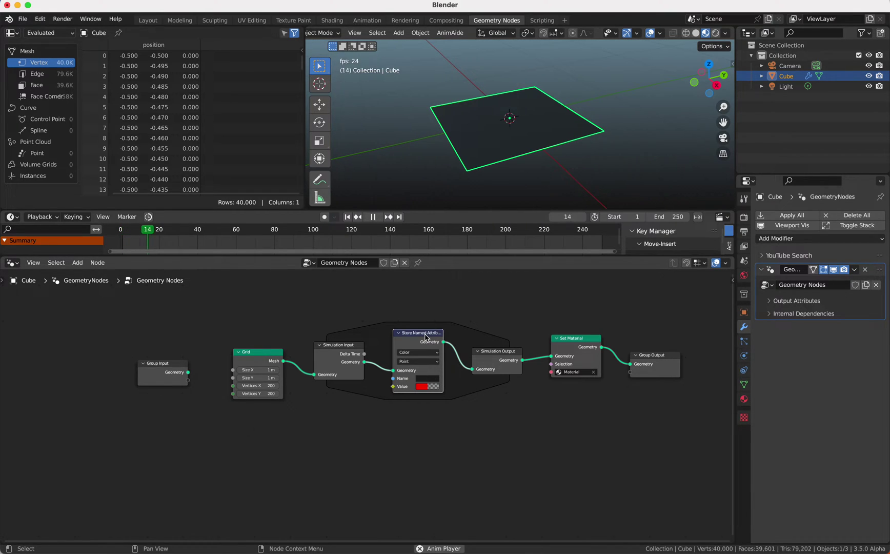
key(space)
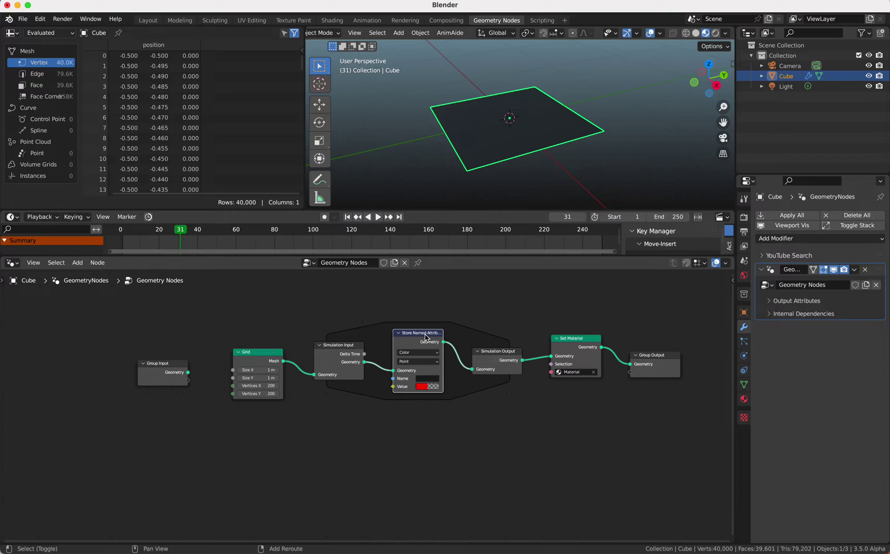
key(shift+Left)
key(space)
key(Escape)
Name the stored attribute 'col' and replay to see the plane turn red.
click(431, 379)
text(col)
key(Return)
key(space)
key(space)
key(shift+Left)
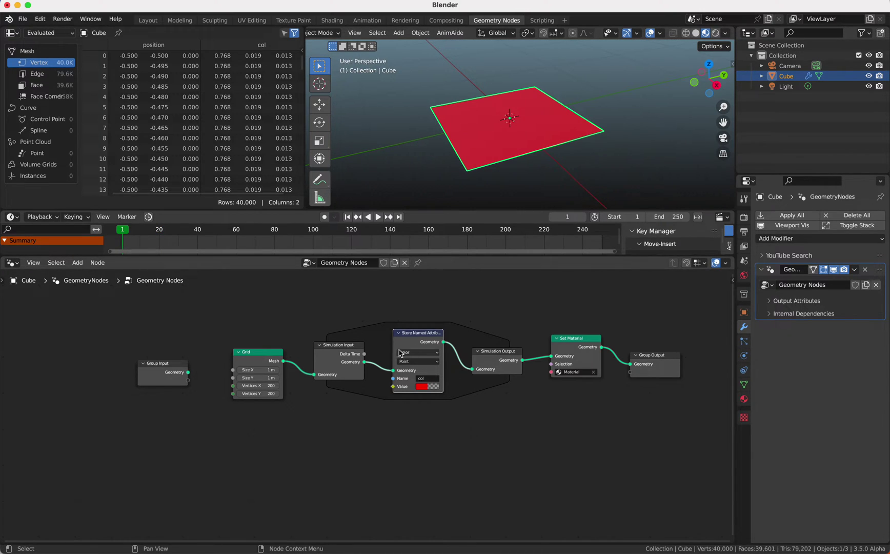
Pull the Store Named Attribute node out of the simulation zone, leaving it unlinked.
scroll(401, 353, left, 3)
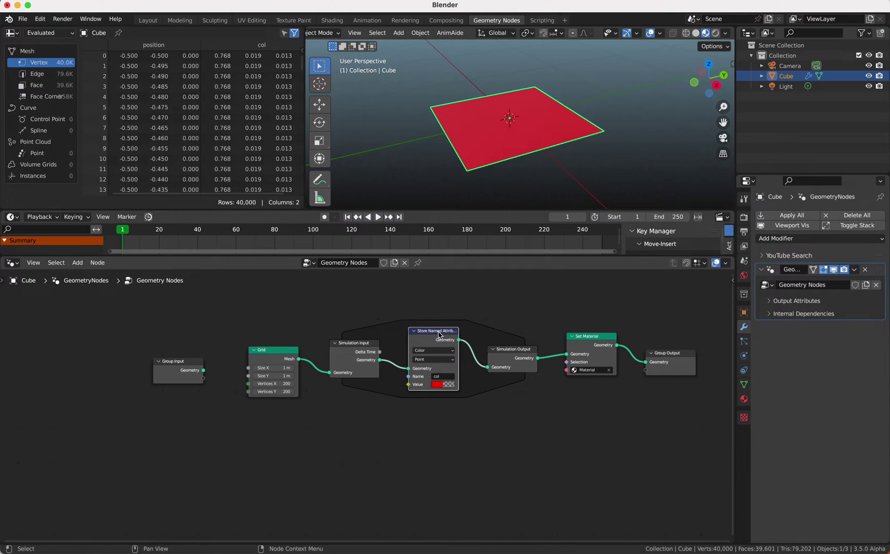
alt+drag(440, 335, 445, 402)
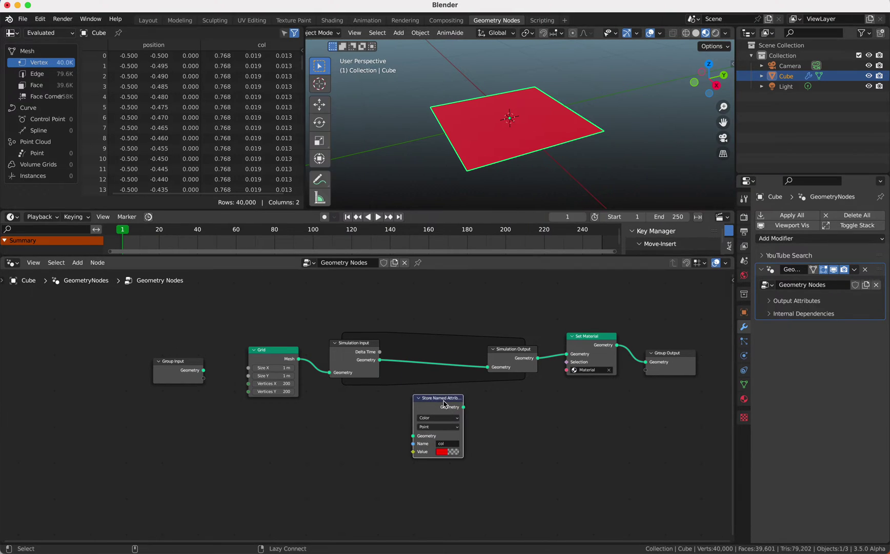
scroll(491, 397, down, 5)
scroll(491, 397, right, 3)
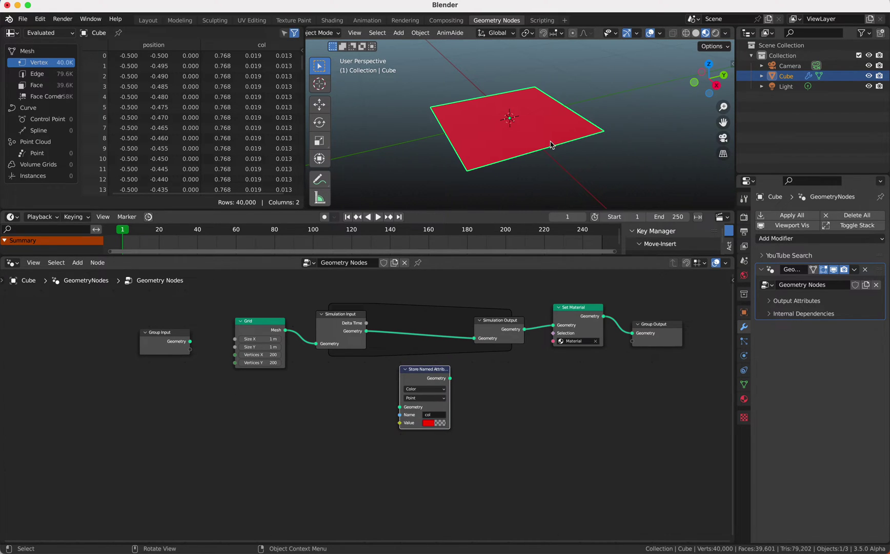
Add a UV sphere mesh to the scene.
key(shift+a)
mouse_move(551, 145)
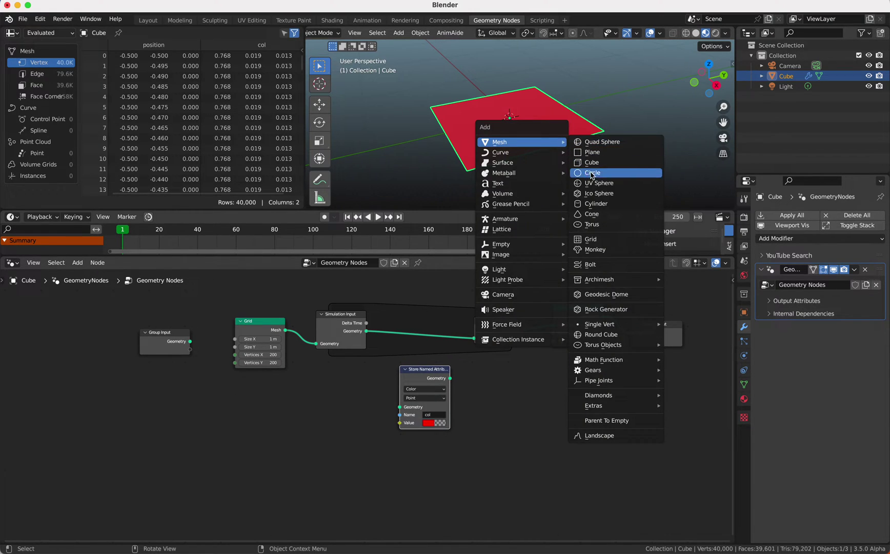
click(597, 183)
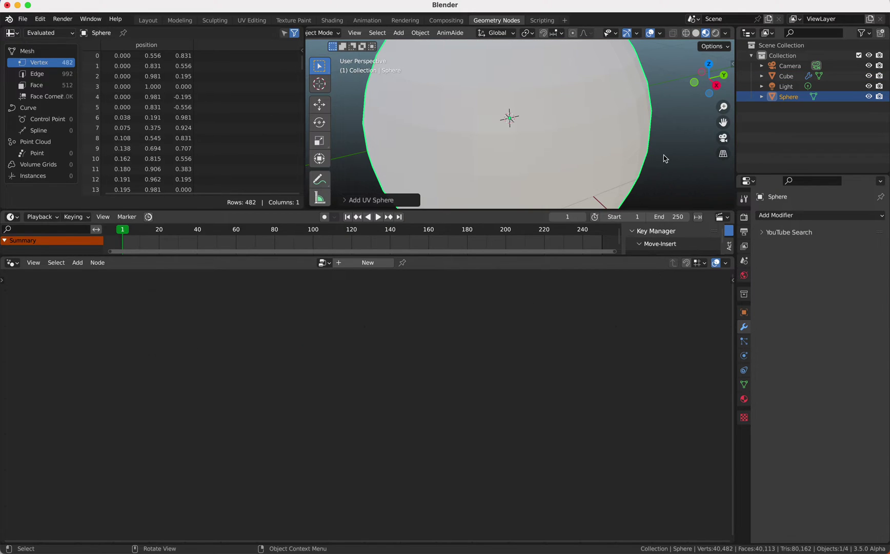
scroll(665, 163, down, 3)
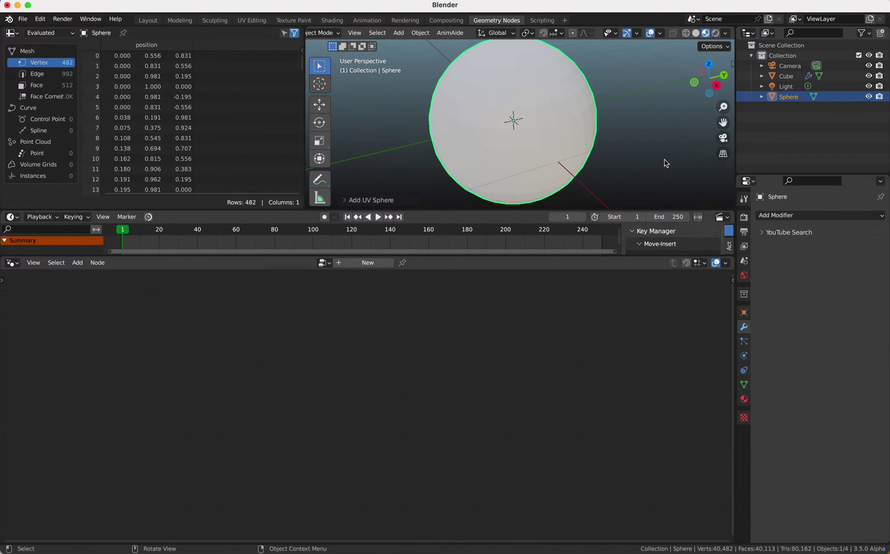
In Edit Mode, scale the sphere's mesh down to about 0.038, then return to Object Mode.
key(ctrl+Tab)
click(662, 100)
key(s)
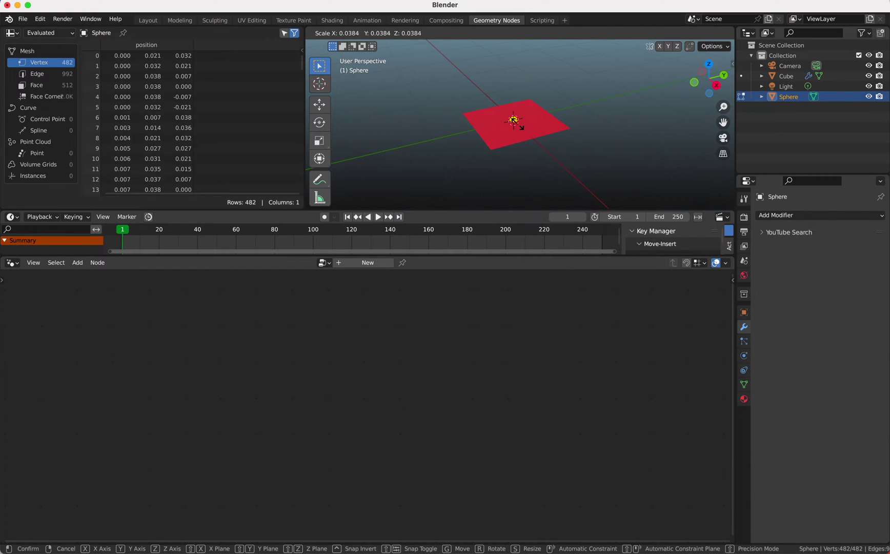
click(515, 121)
key(ctrl+Tab)
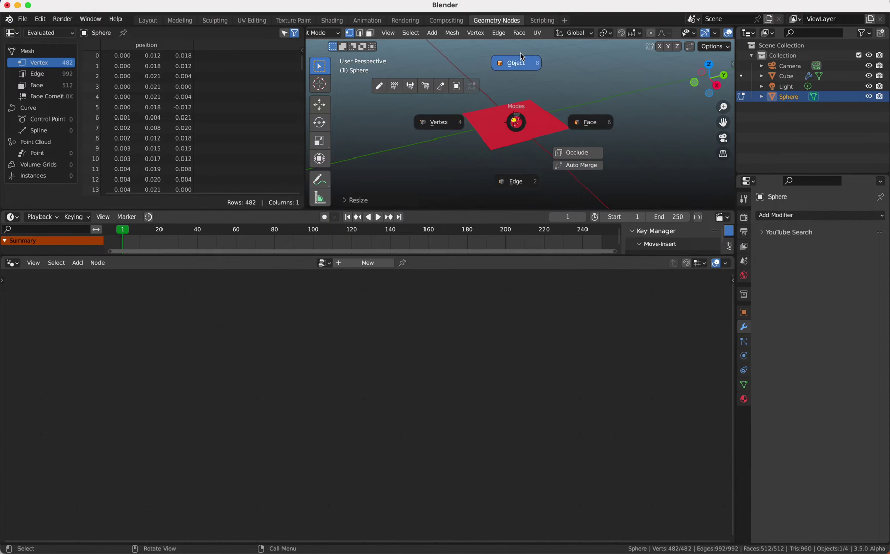
click(518, 67)
Move the tiny sphere to the left edge of the red grid plane.
scroll(535, 78, up, 3)
key(g)
click(495, 79)
scroll(519, 111, up, 6)
scroll(519, 113, down, 5)
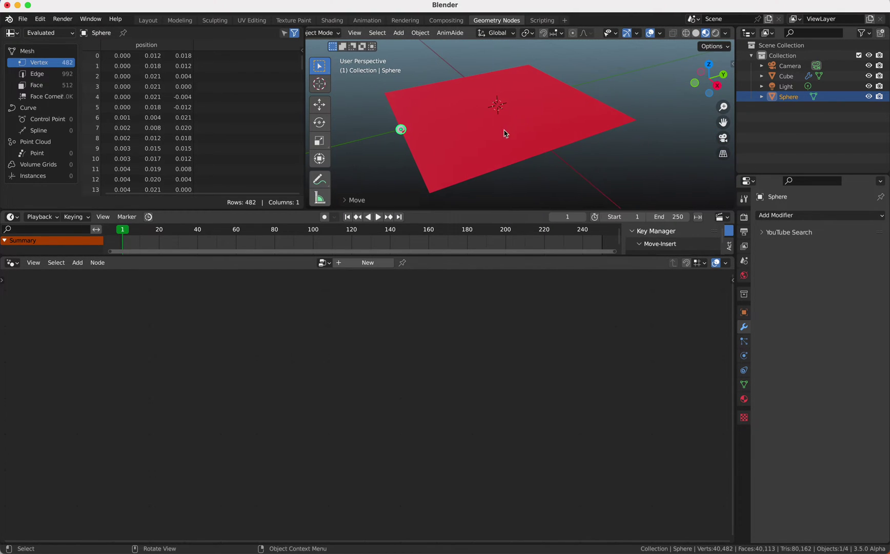
With auto-keying on, record the sphere moving flat across the plane during playback.
click(325, 217)
key(g)
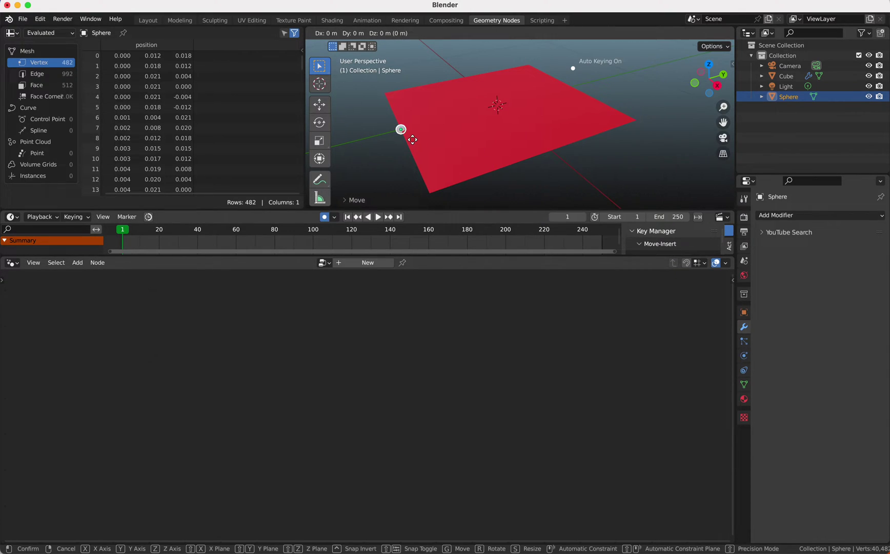
key(z)
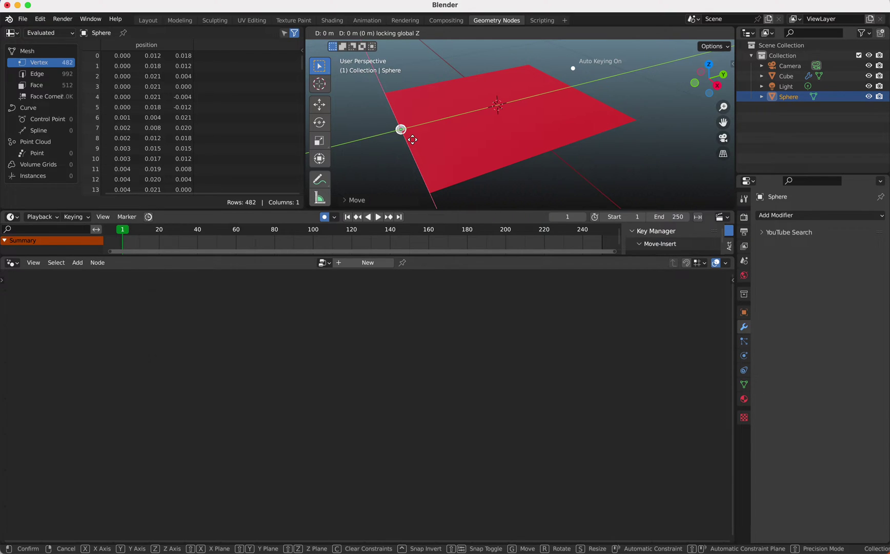
click(413, 141)
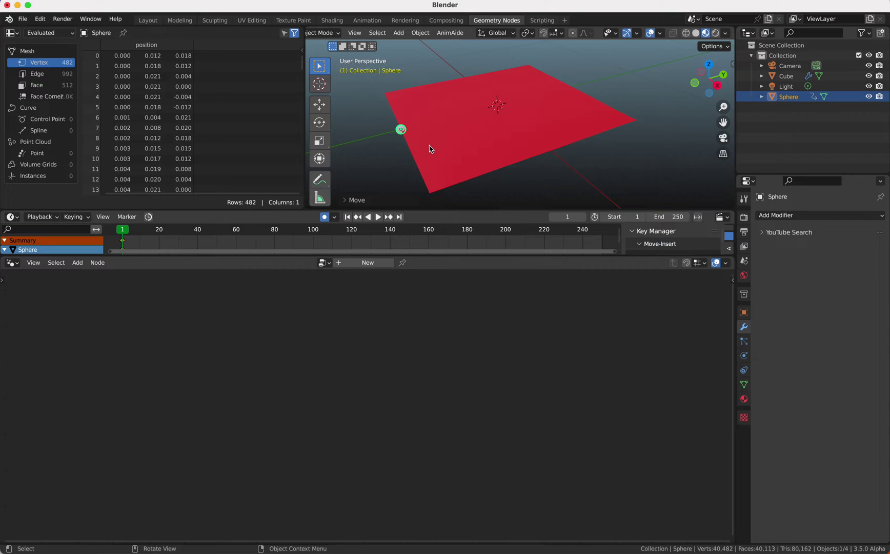
key(space)
key(g)
key(shift+z)
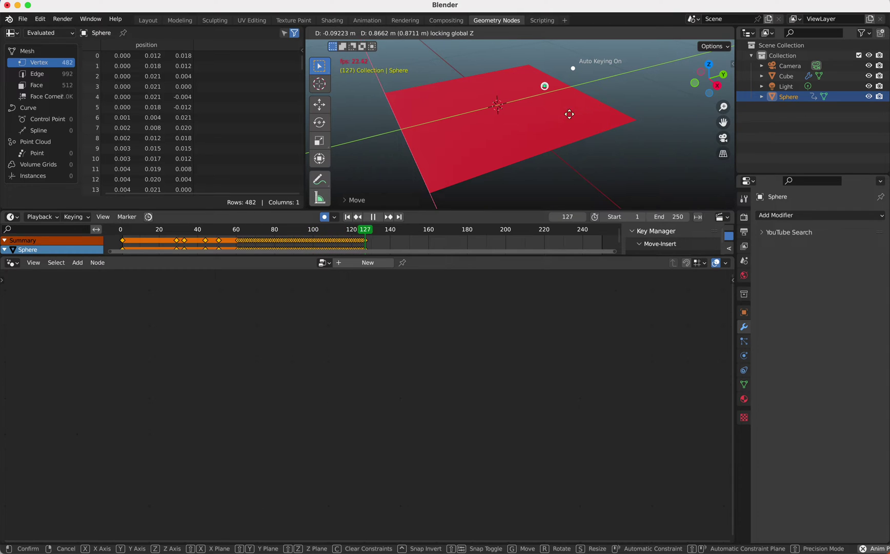
click(477, 191)
key(space)
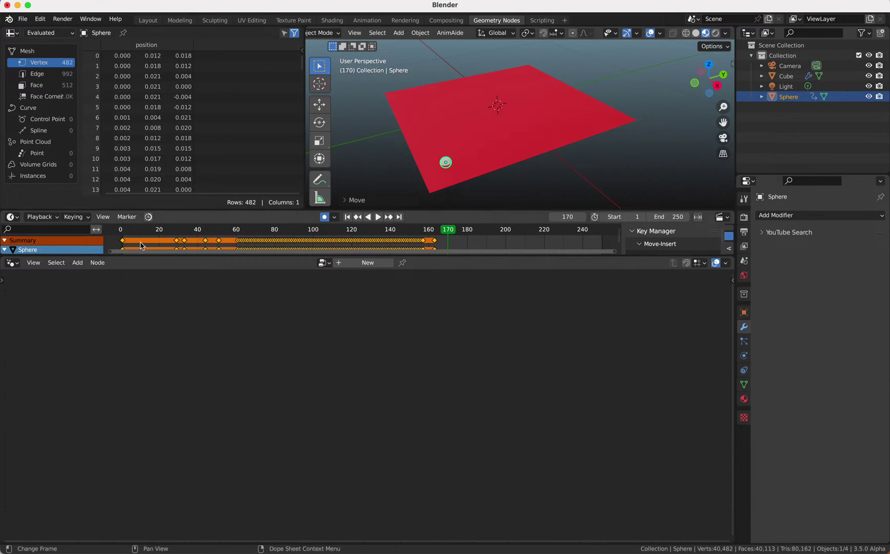
Delete the sphere keyframes up to about frame 55 and slide the remaining keys toward frame 1.
click(191, 243)
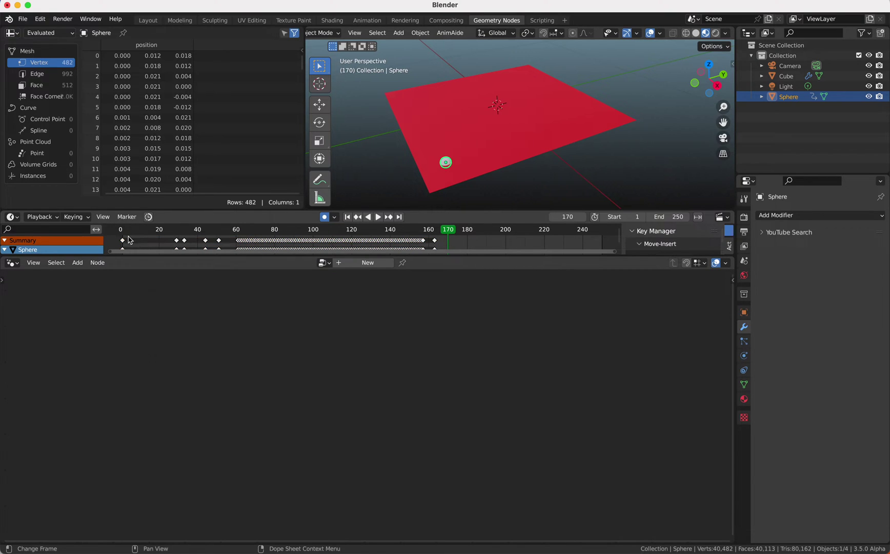
drag(130, 240, 184, 283)
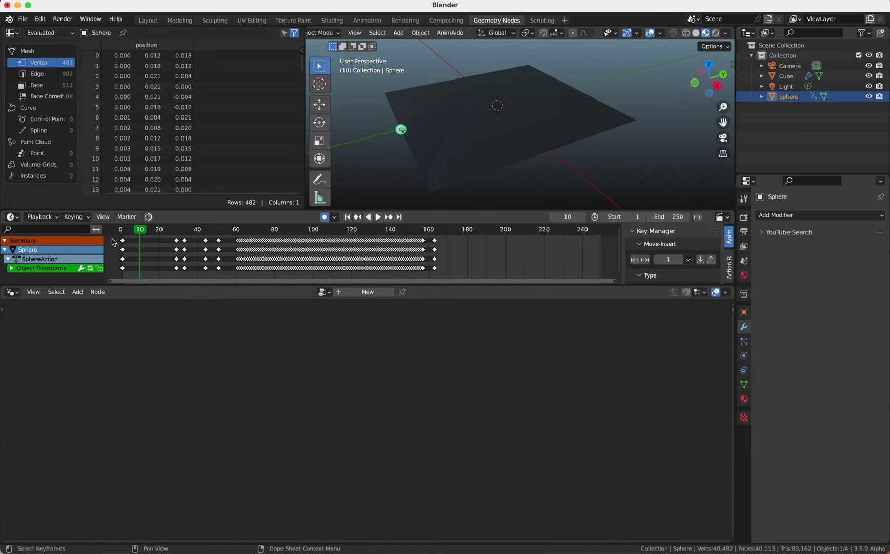
drag(113, 242, 230, 278)
key(x)
click(230, 278)
drag(227, 237, 448, 285)
key(g)
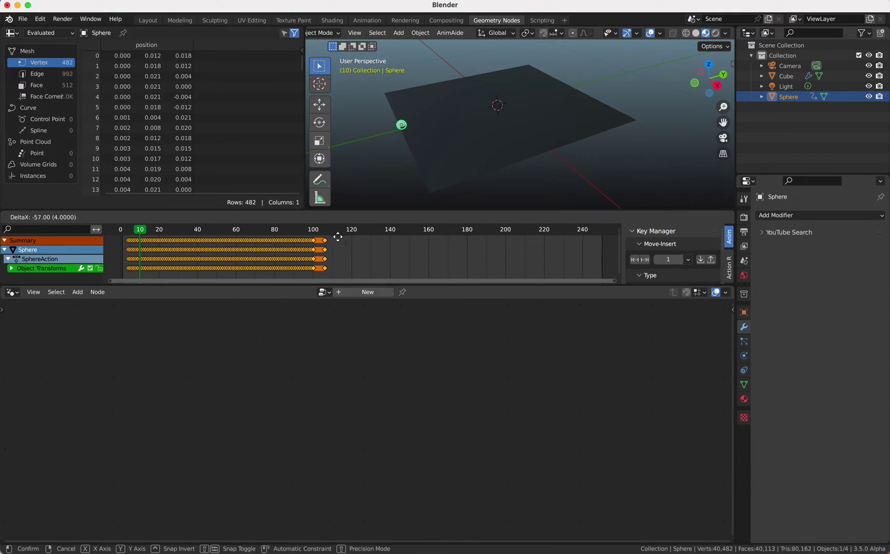
click(335, 238)
Play the animation to check the sphere's motion, then return to the first frame.
key(space)
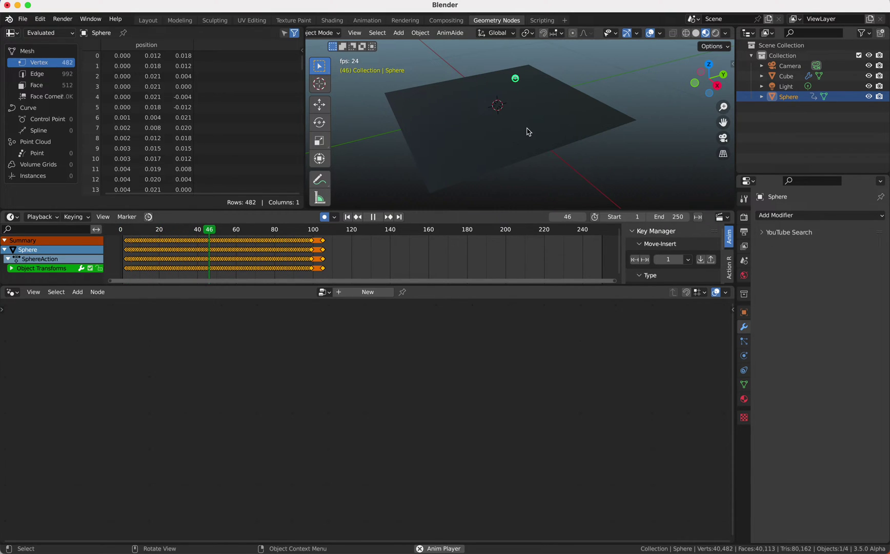
key(space)
key(shift+Left)
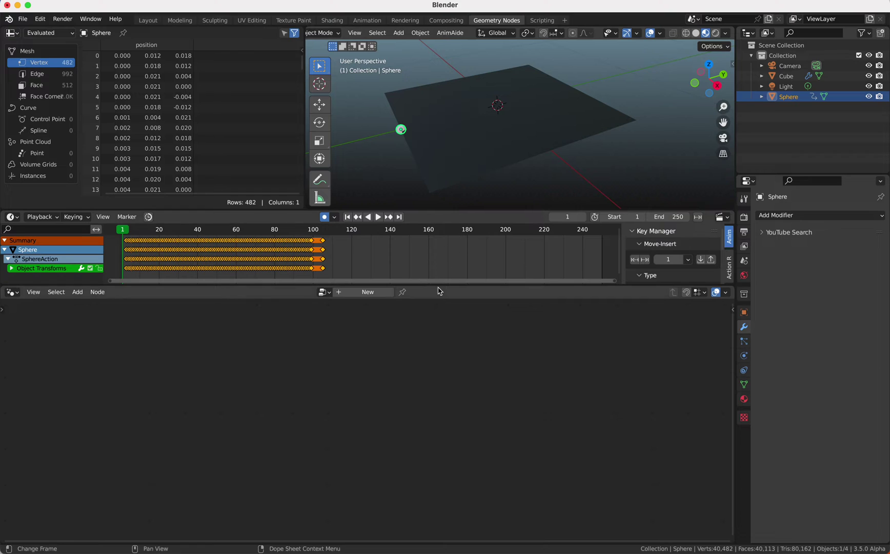
Enlarge the node editor and pin the plane's Geometry Nodes tree in it.
drag(439, 285, 439, 260)
click(514, 106)
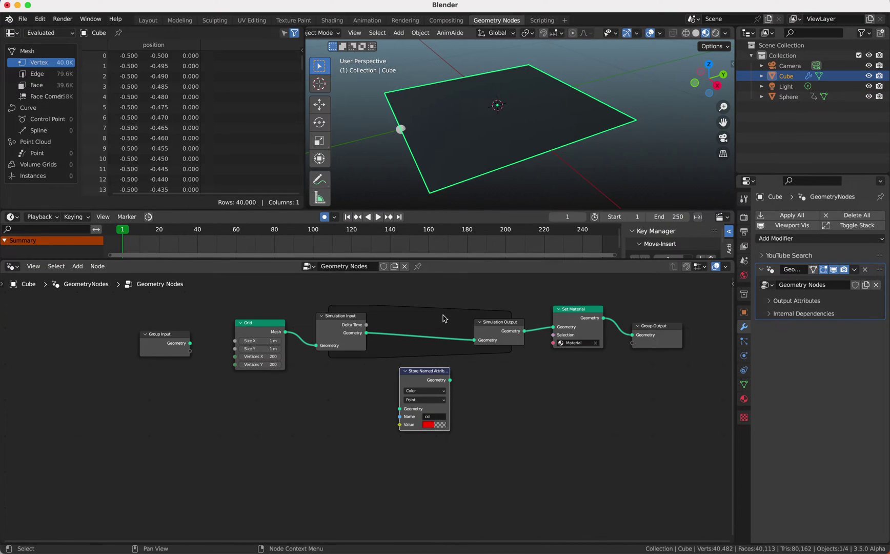
click(788, 97)
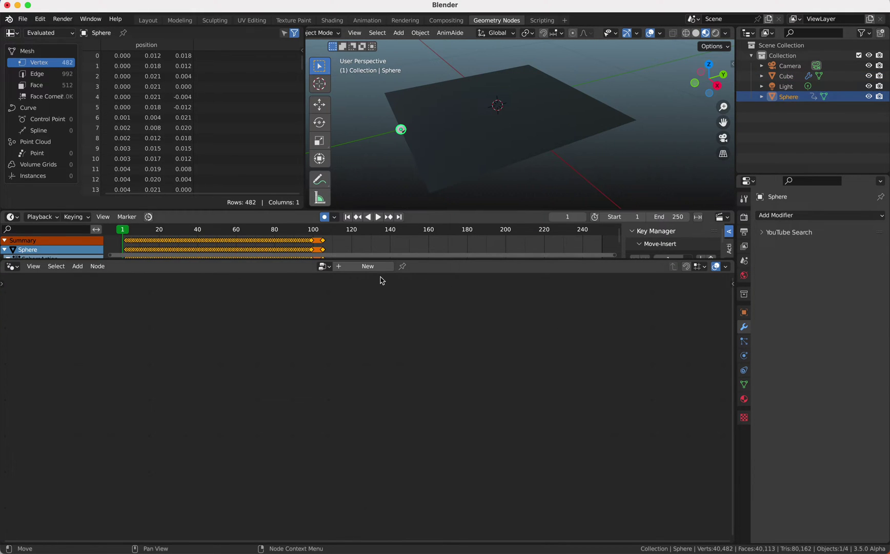
click(431, 146)
click(418, 267)
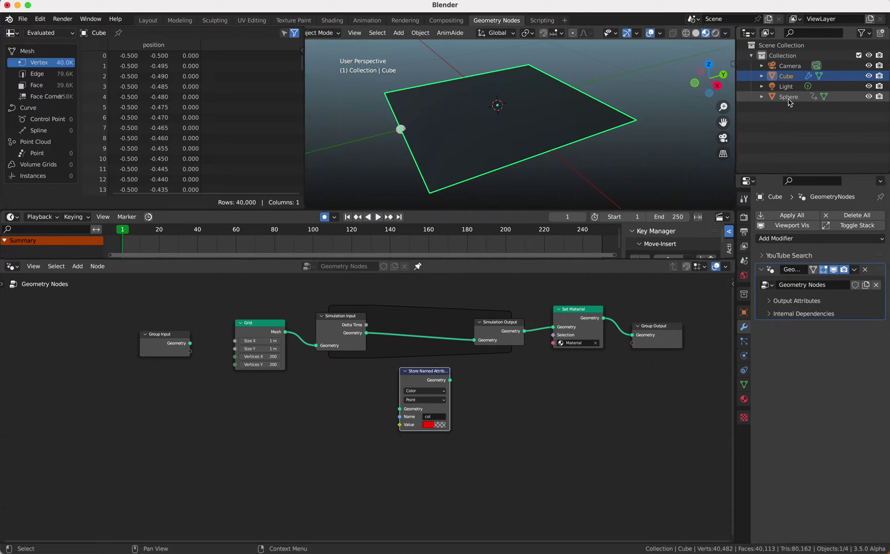
Drop the Sphere in as a Relative Object Info node and rearrange the nearby nodes.
drag(791, 102, 266, 423)
click(281, 454)
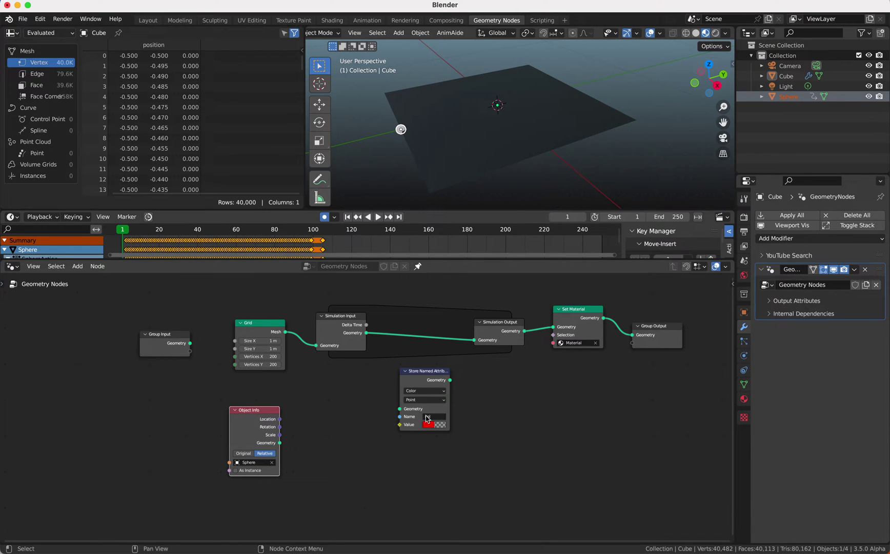
drag(424, 384, 483, 418)
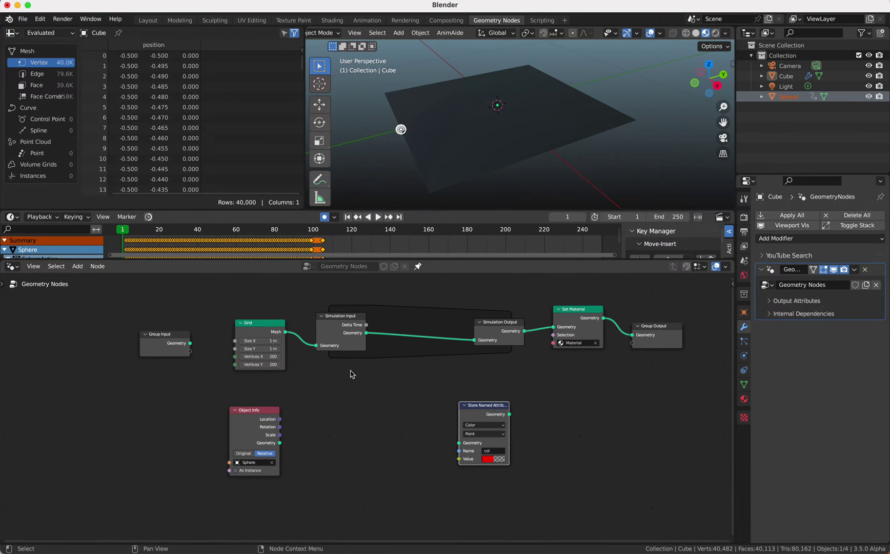
drag(253, 415, 333, 406)
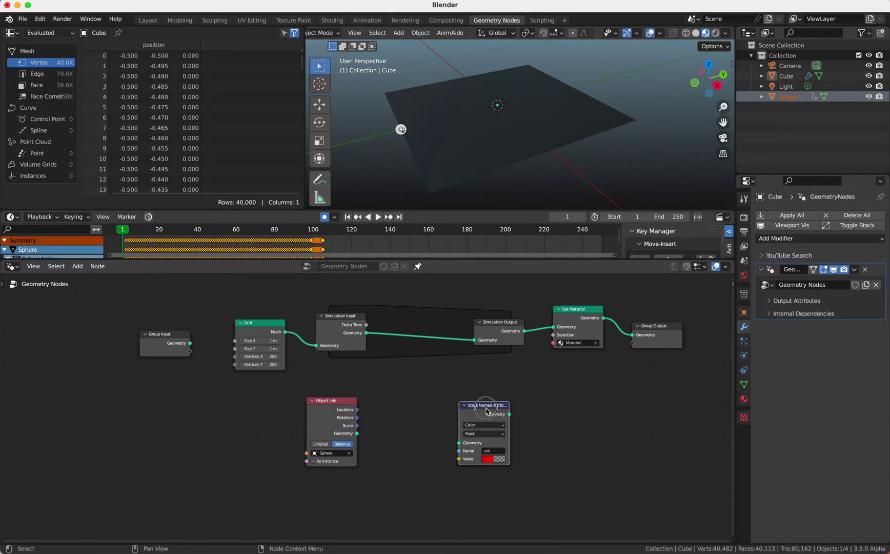
drag(486, 413, 573, 405)
key(shift+a)
Add a Geometry Proximity node using the Sphere's geometry as its Target.
click(431, 286)
text(proxi)
key(Return)
click(376, 407)
drag(358, 433, 378, 441)
drag(311, 381, 258, 430)
Add a Math node set to Less Than, fed by the proximity Distance.
key(shift+a)
click(350, 303)
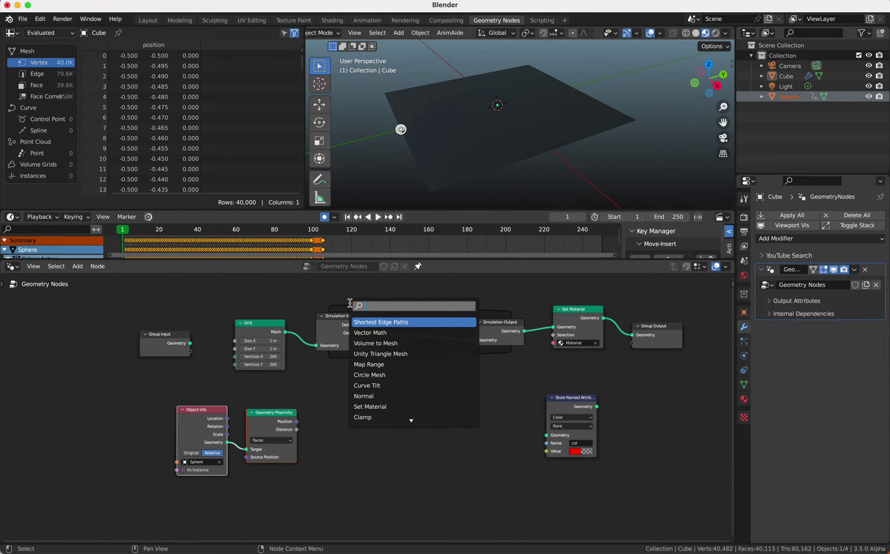
text(add)
key(Return)
click(321, 416)
click(343, 430)
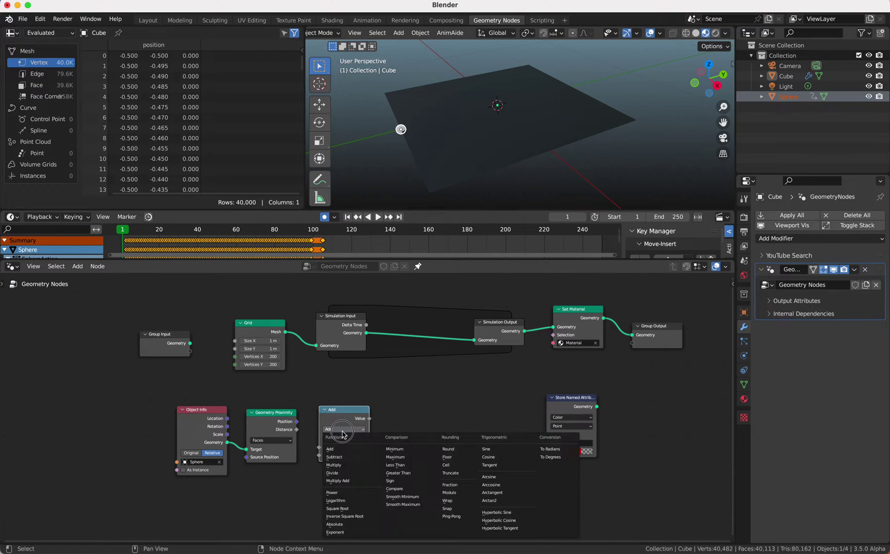
click(397, 465)
drag(299, 432, 319, 447)
click(335, 456)
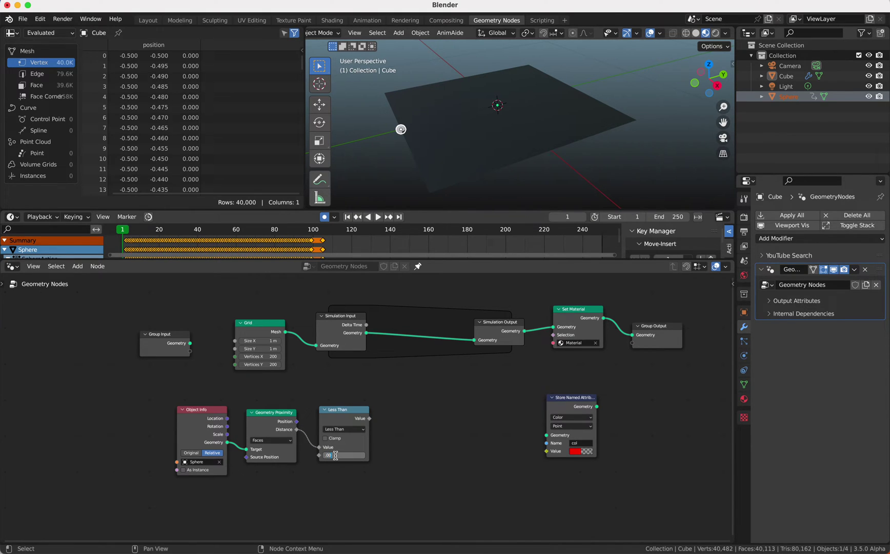
key(Return)
Move Store Named Attribute left and shift the three output nodes right to make room.
drag(585, 398, 433, 382)
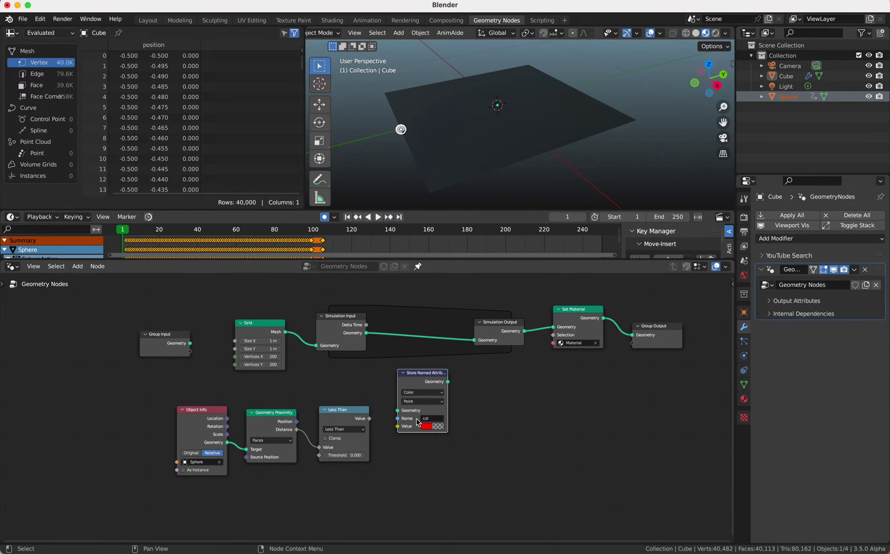
drag(517, 304, 649, 376)
key(g)
click(675, 349)
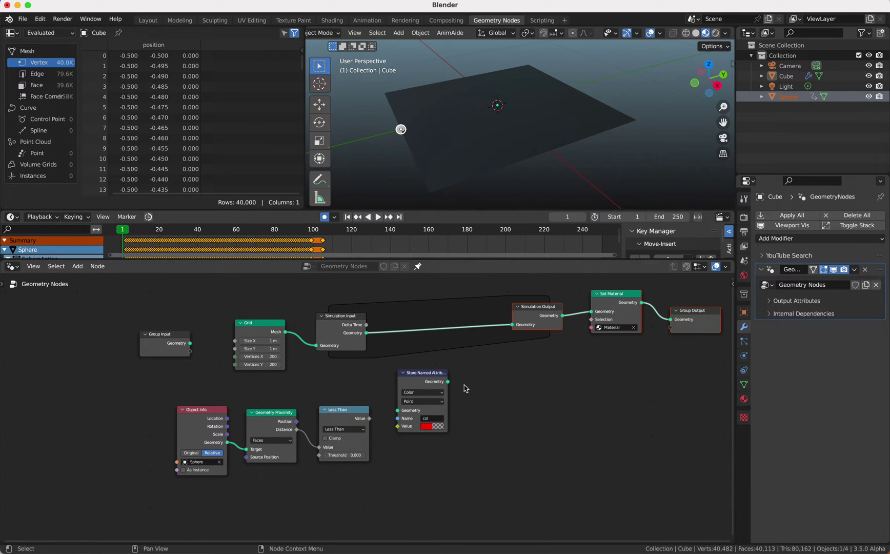
Add a Color Mix node whose Factor is driven by the Less Than result.
drag(444, 382, 508, 382)
key(shift+a)
click(459, 302)
text(mix)
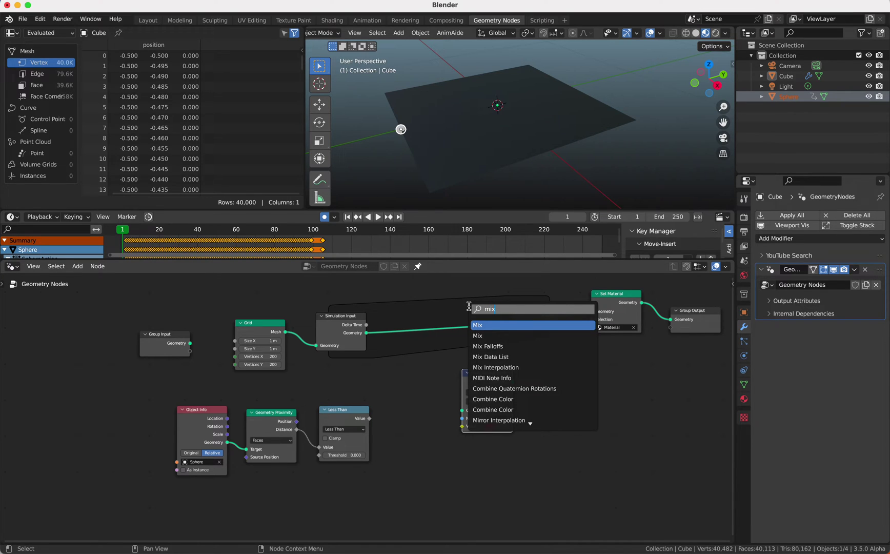
key(Down)
key(Return)
click(403, 383)
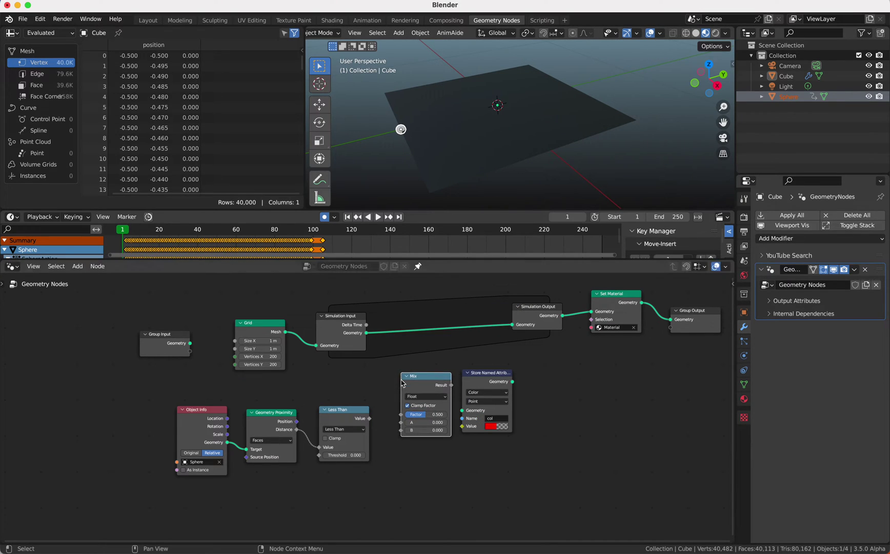
click(422, 398)
click(427, 423)
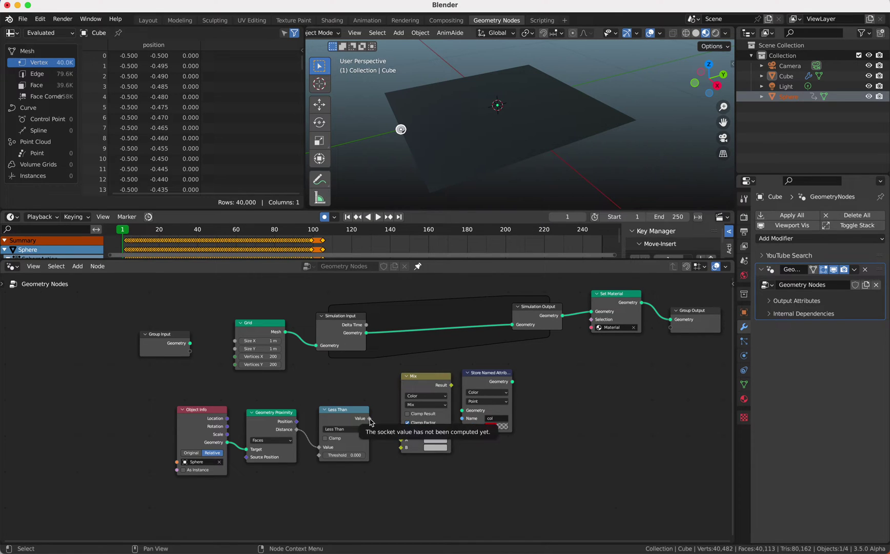
drag(370, 418, 402, 432)
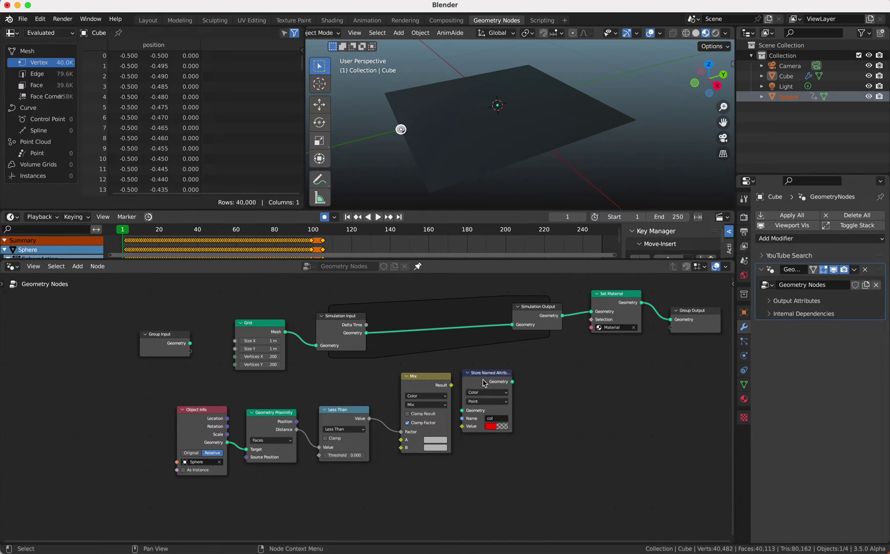
drag(484, 382, 498, 382)
Set the Mix node's colour A to white and colour B to pure red.
click(433, 441)
drag(444, 408, 444, 429)
key(Return)
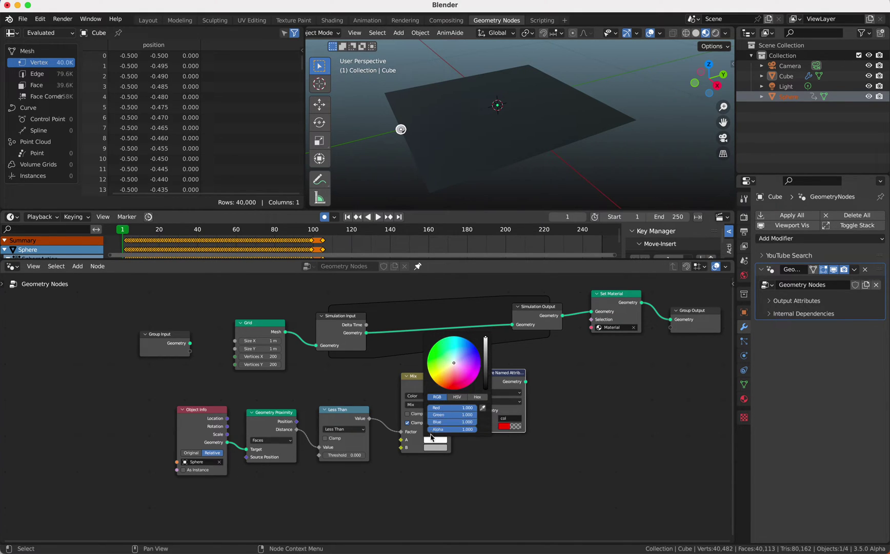
click(434, 448)
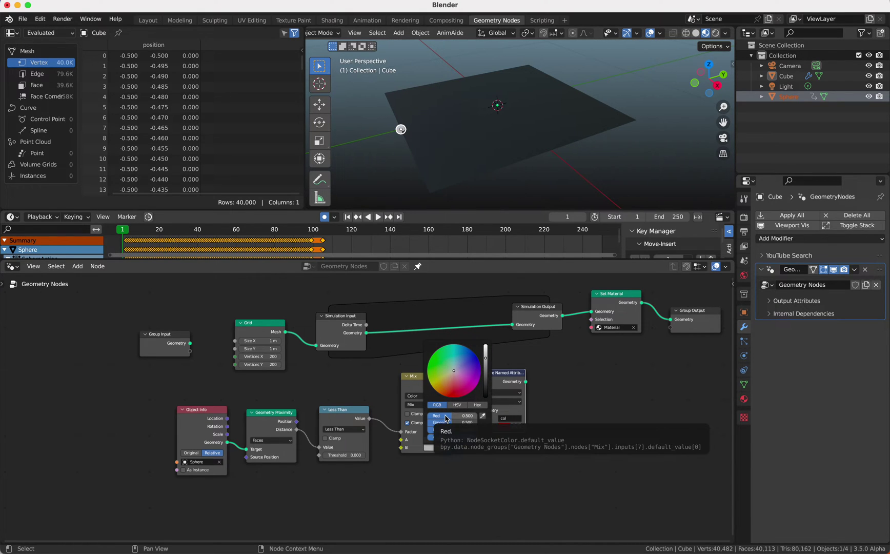
drag(451, 416, 413, 429)
key(Return)
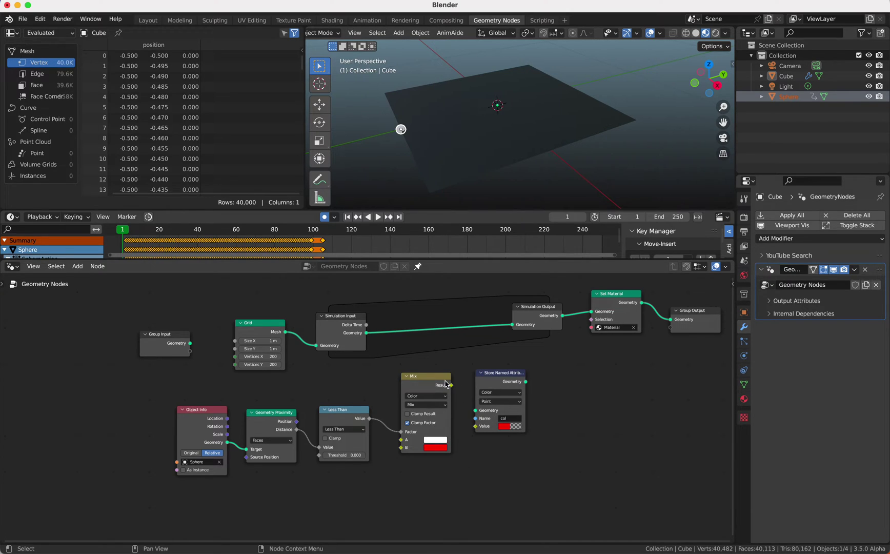
Feed the Mix result into Store Named Attribute, placed between Simulation Input and Output.
drag(450, 384, 476, 427)
drag(502, 381, 484, 309)
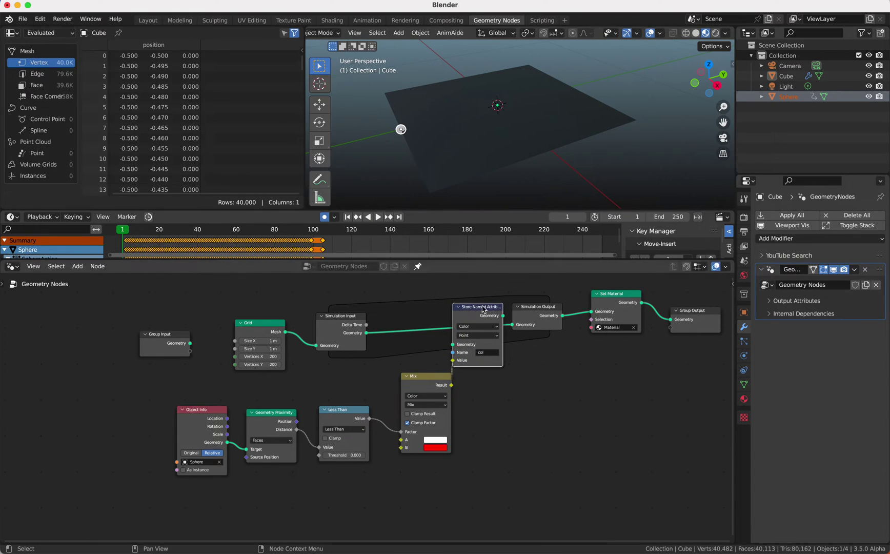
drag(367, 335, 453, 344)
drag(503, 315, 514, 327)
drag(437, 382, 423, 382)
Play the simulation, then raise the Less Than threshold to 0.1 and replay.
key(space)
key(Escape)
key(space)
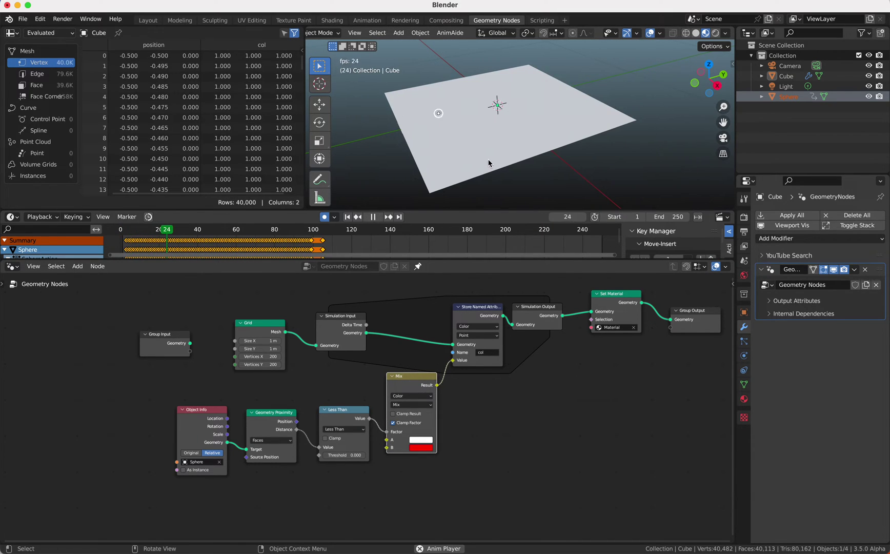
key(space)
key(shift)
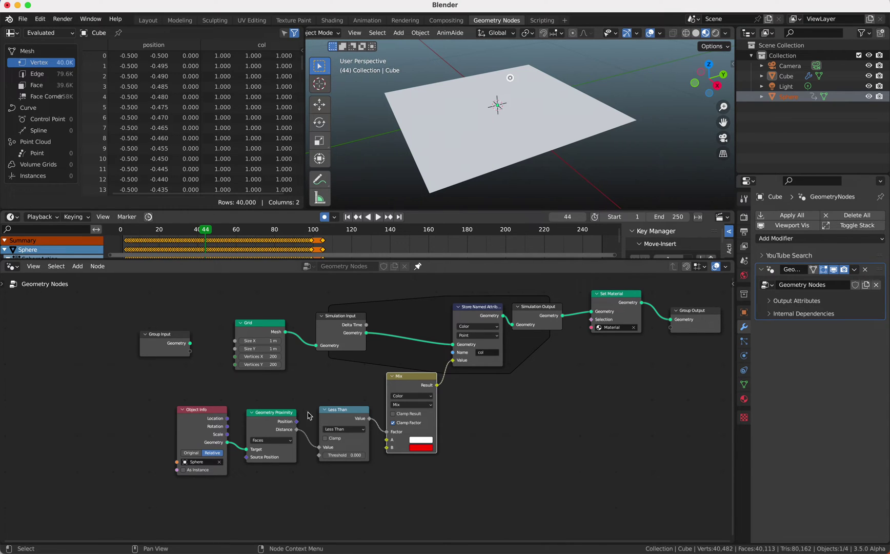
click(346, 455)
text(0.1)
key(Return)
key(shift+Left)
key(space)
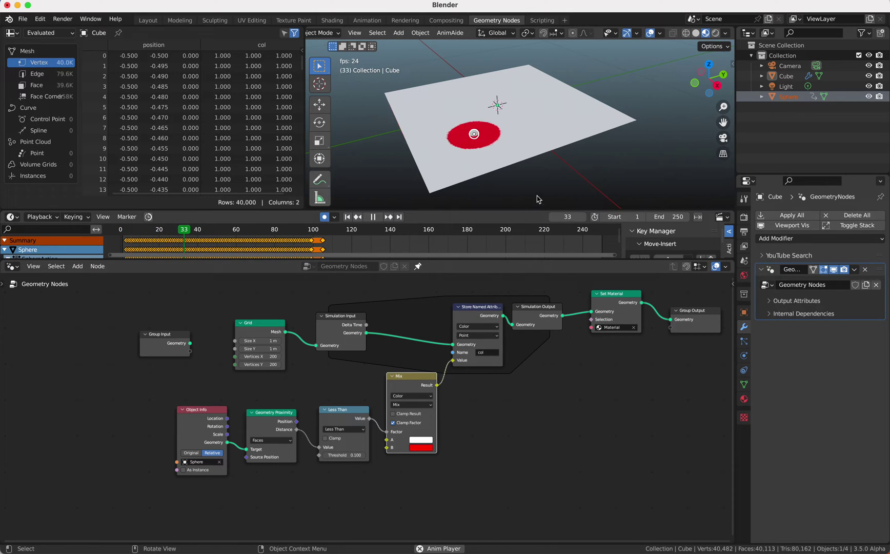
key(Escape)
Lower the Less Than threshold to 0.009 and replay the simulation.
click(345, 455)
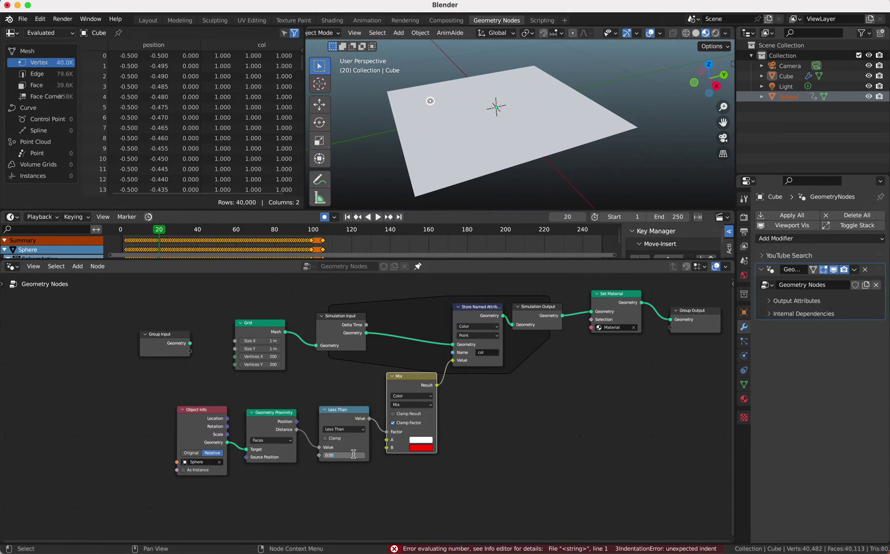
key(Return)
key(shift+Left)
key(space)
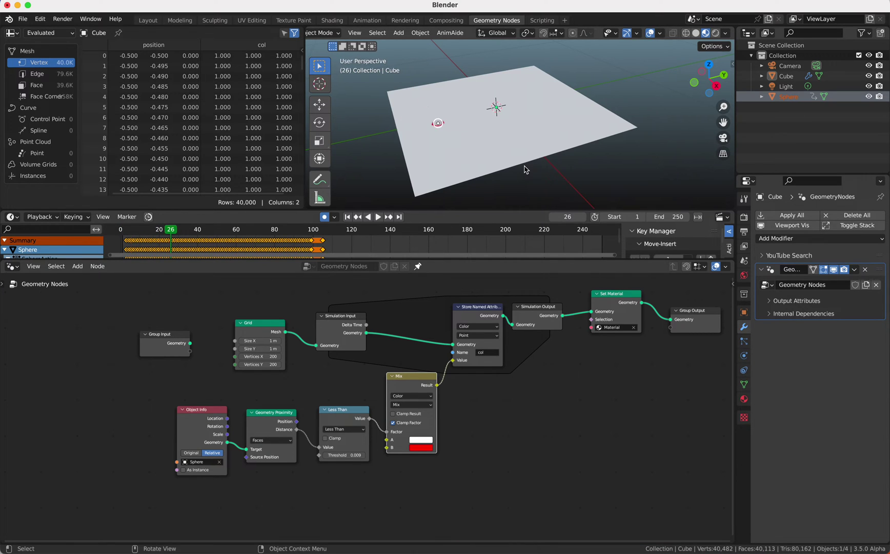
scroll(524, 169, down, 3)
scroll(524, 169, down, 3)
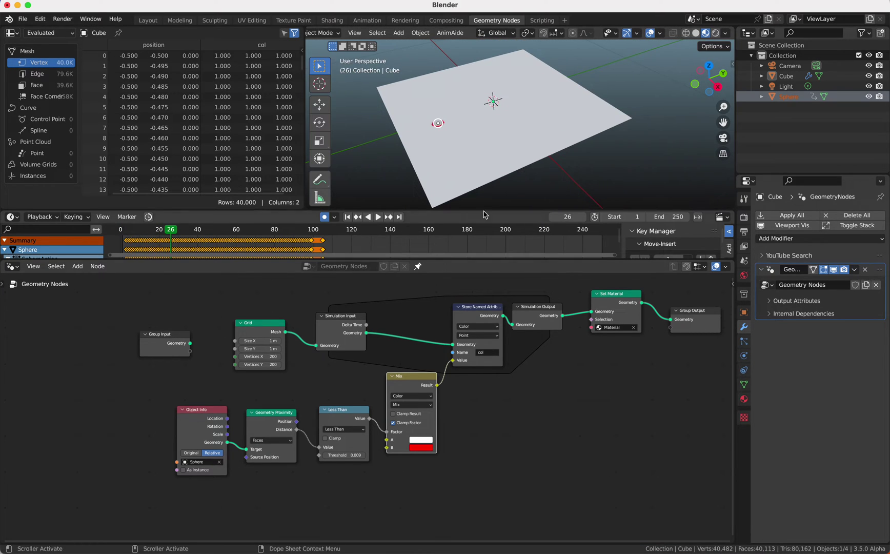
Set the Less Than threshold to 0.019 and replay from frame 1 to test the trail.
click(347, 454)
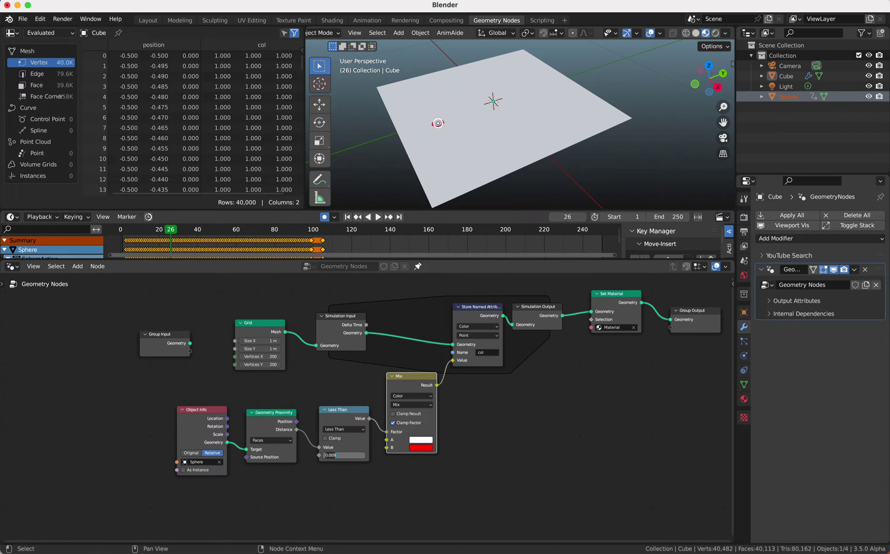
key(Return)
key(shift+Left)
key(space)
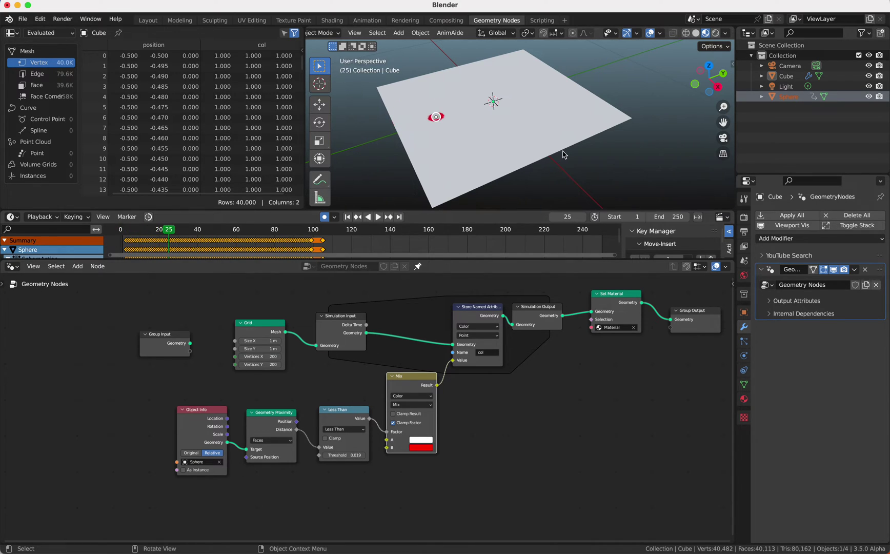
scroll(563, 154, down, 5)
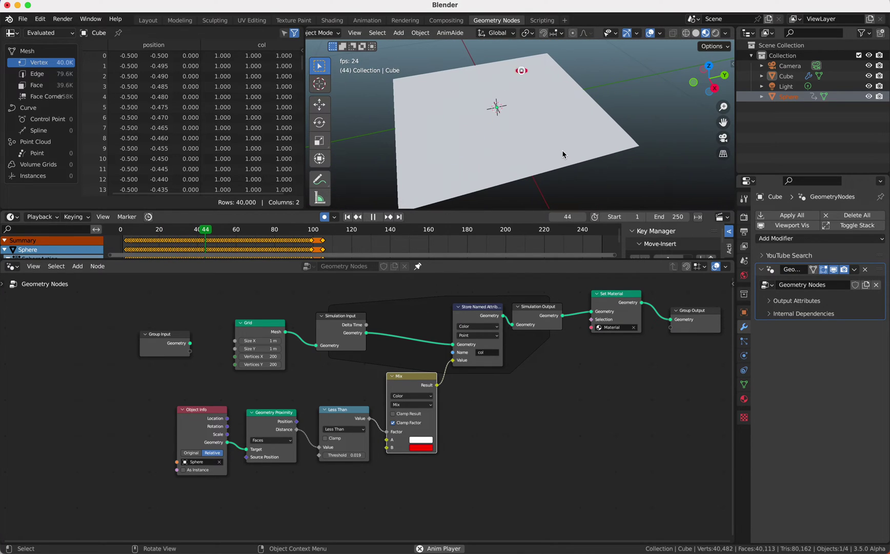
key(space)
key(shift+Left)
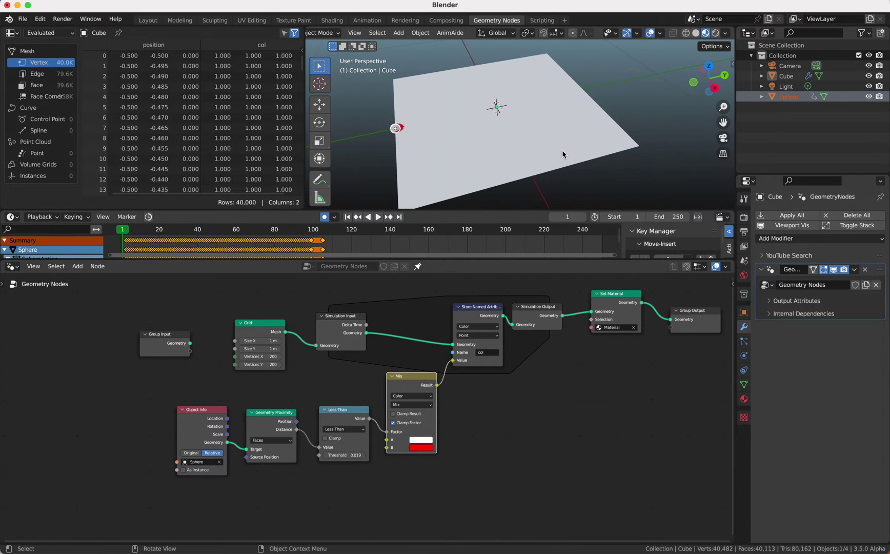
Move the Object Info, Geometry Proximity and Less Than nodes down and left.
middle_drag(513, 386, 520, 395)
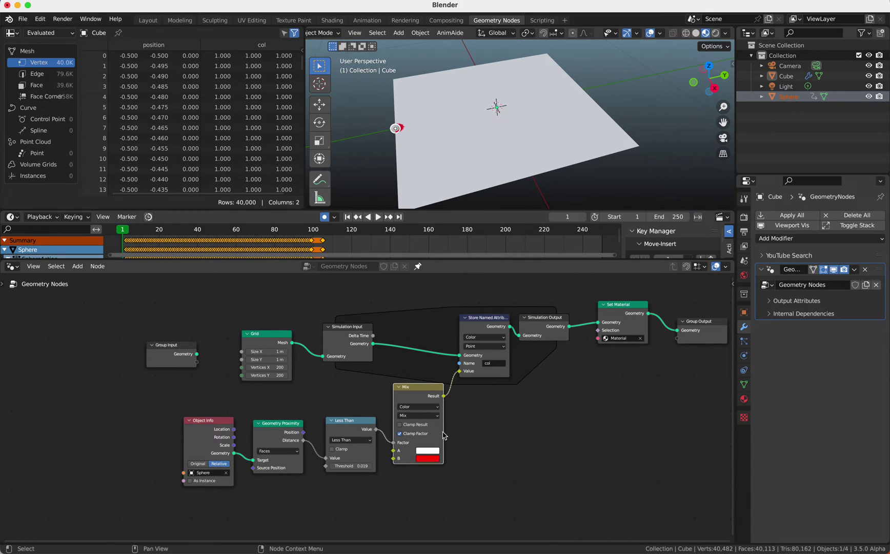
drag(212, 412, 410, 491)
key(f)
key(g)
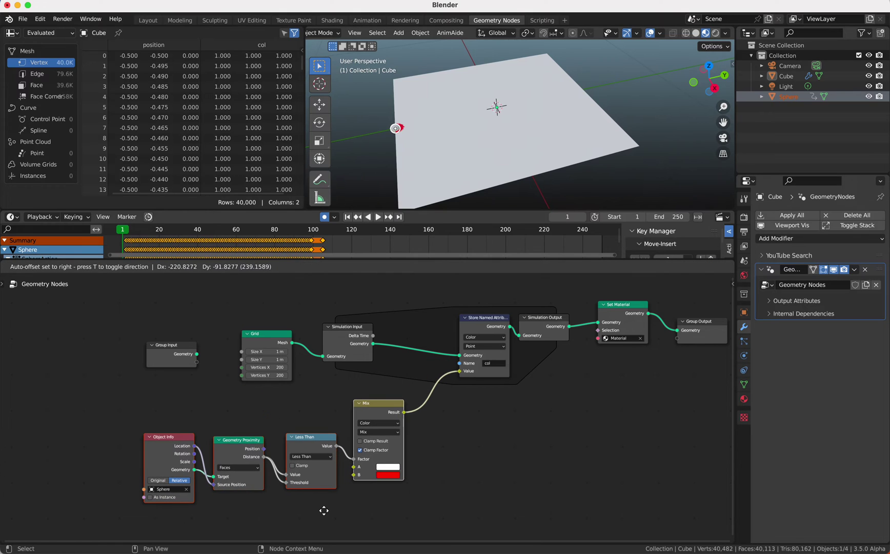
click(326, 514)
scroll(445, 473, down, 2)
click(457, 472)
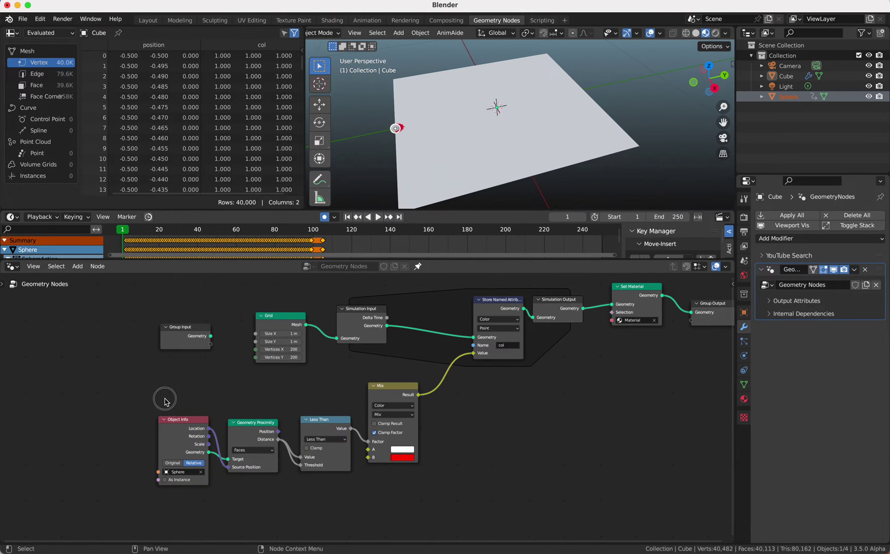
drag(165, 402, 396, 492)
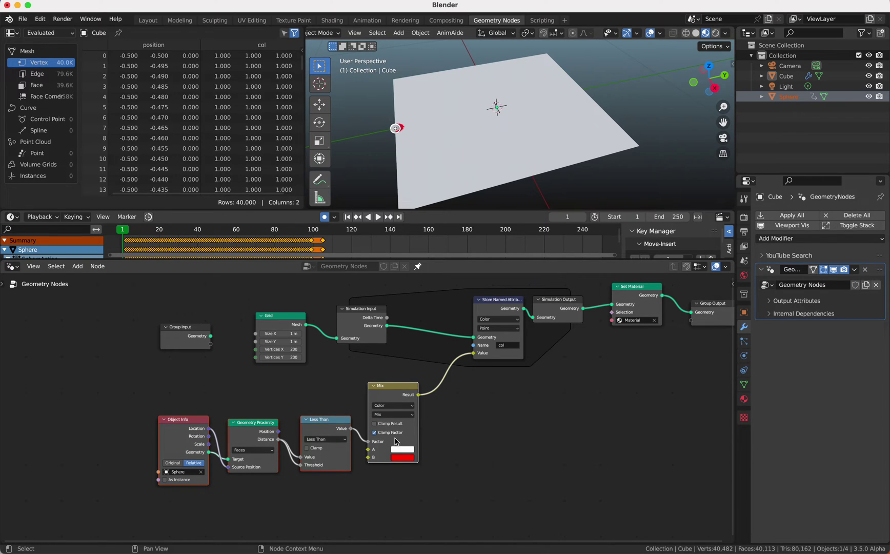
click(489, 415)
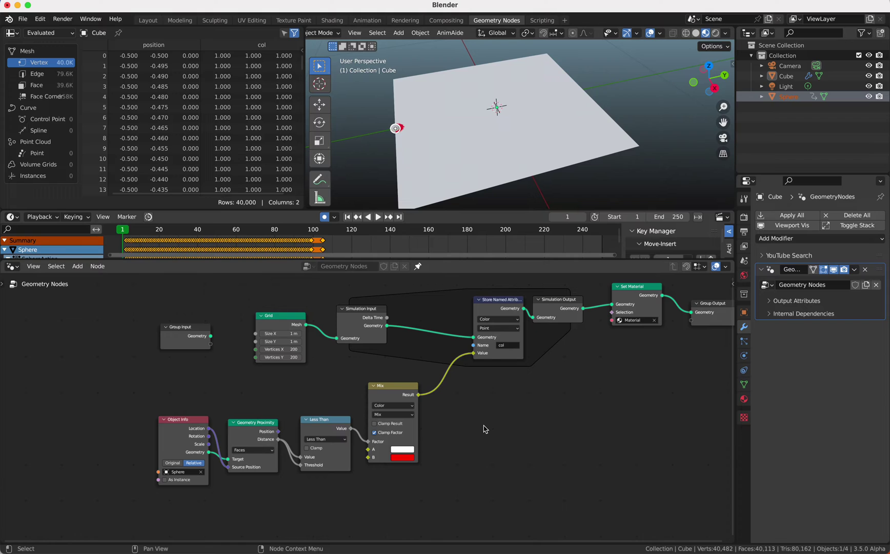
key(shift+a)
Add a Named Attribute node below Less Than and set its type to Color.
click(470, 305)
text(named)
key(Down)
key(Return)
click(307, 495)
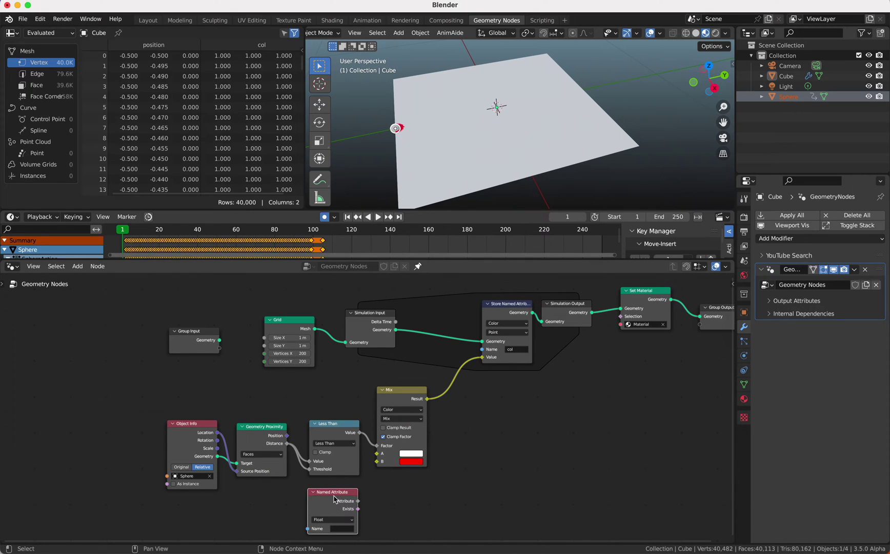
click(334, 519)
click(322, 488)
scroll(440, 499, down, 3)
Set the Named Attribute name to 'col' and tidy the surrounding node positions.
drag(197, 348, 323, 395)
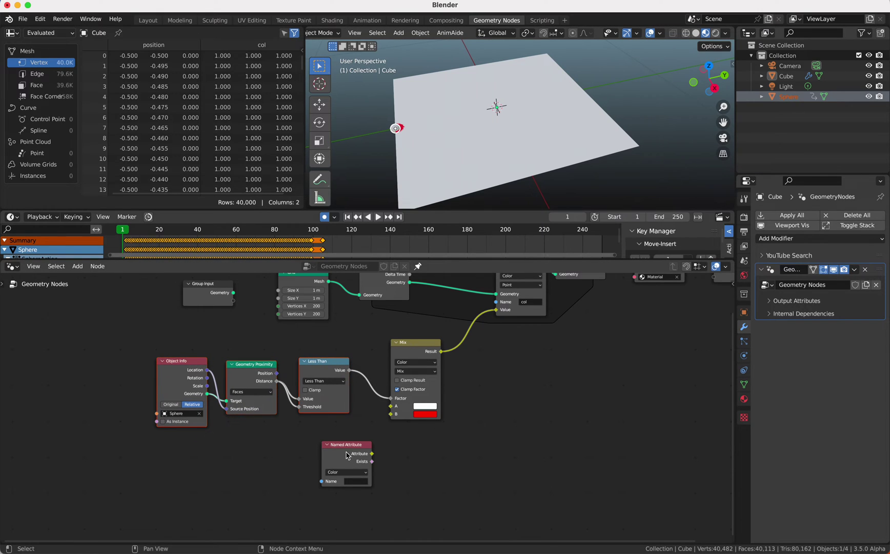
drag(349, 451, 292, 448)
click(301, 479)
text(col)
key(Return)
drag(415, 356, 439, 353)
Add a Compare node beside Named Attribute and set its data type to Color.
key(shift+a)
click(357, 302)
text(compa)
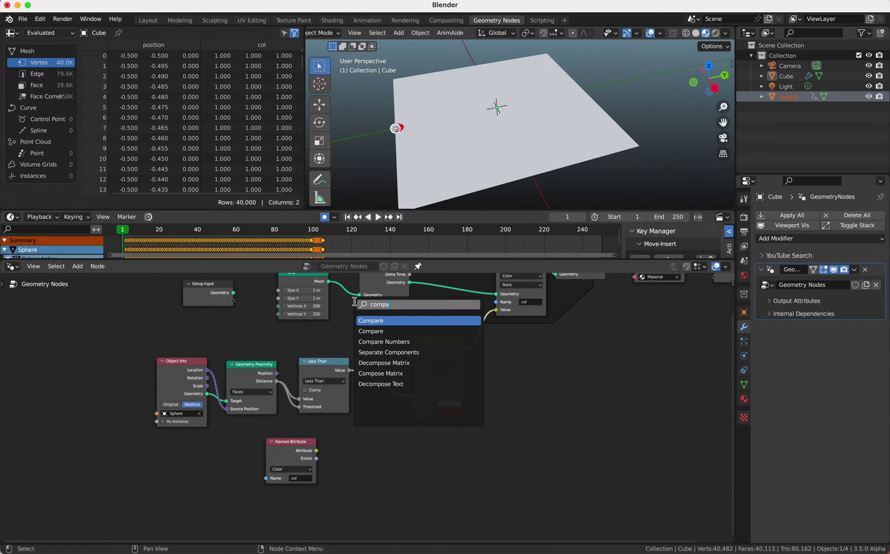
key(Return)
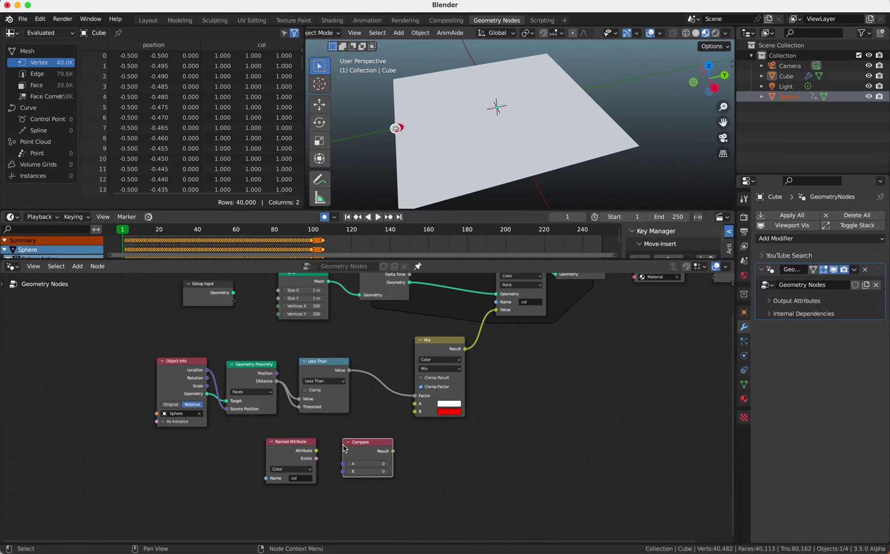
key(Escape)
key(shift+a)
click(322, 300)
text(comp)
key(Return)
click(338, 431)
click(366, 448)
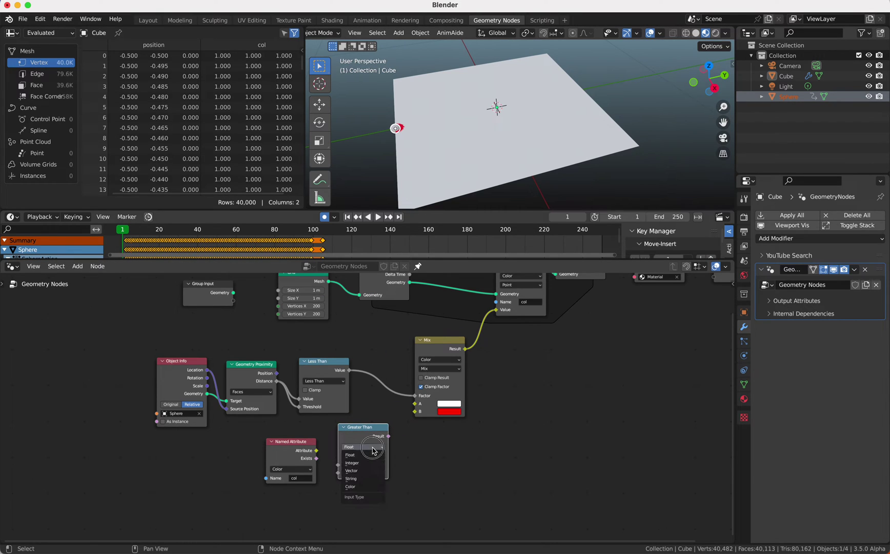
click(373, 487)
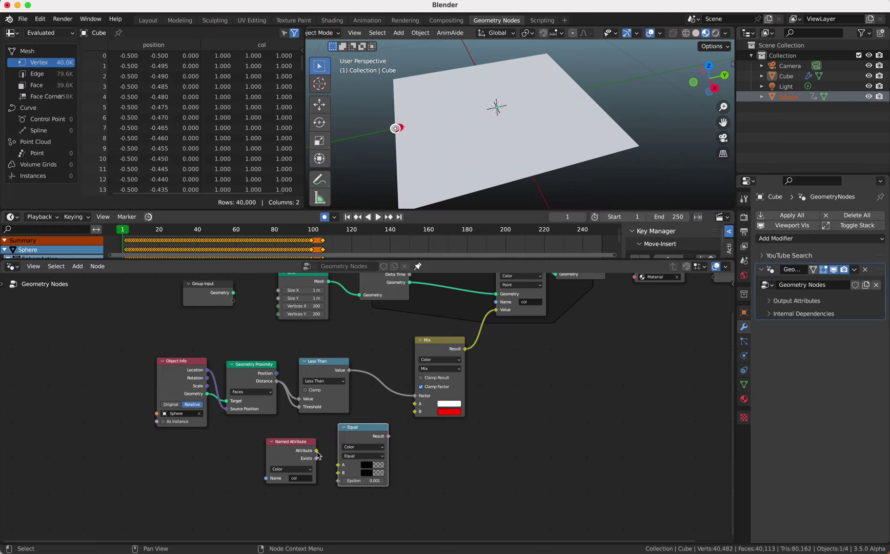
Connect the col Named Attribute output to the Equal node's A input.
drag(317, 454, 333, 463)
click(333, 461)
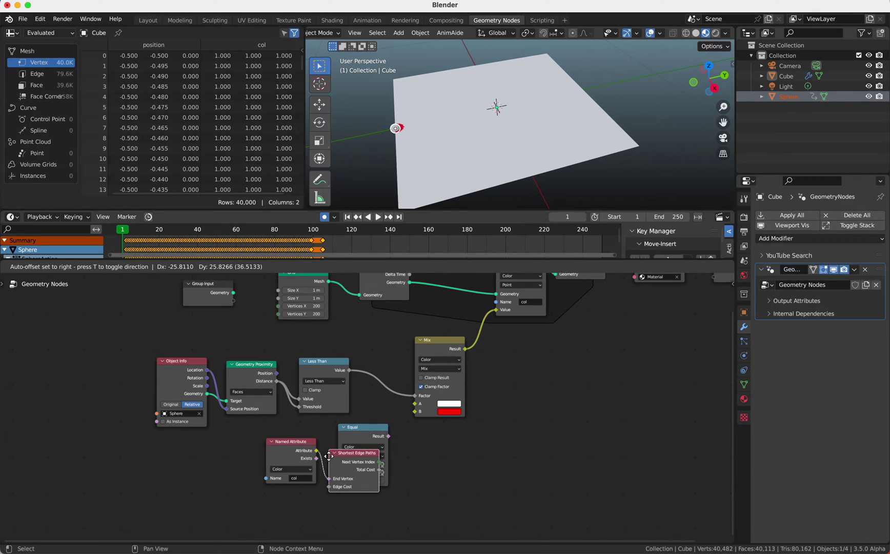
key(Escape)
drag(317, 450, 268, 454)
drag(376, 439, 344, 437)
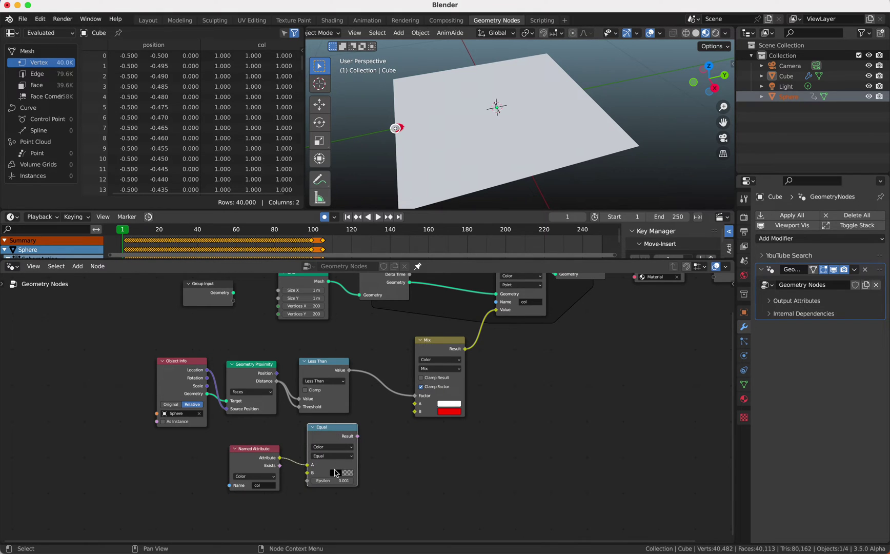
Set the Equal node's B colour to pure red with Red and Alpha at 1.
click(336, 472)
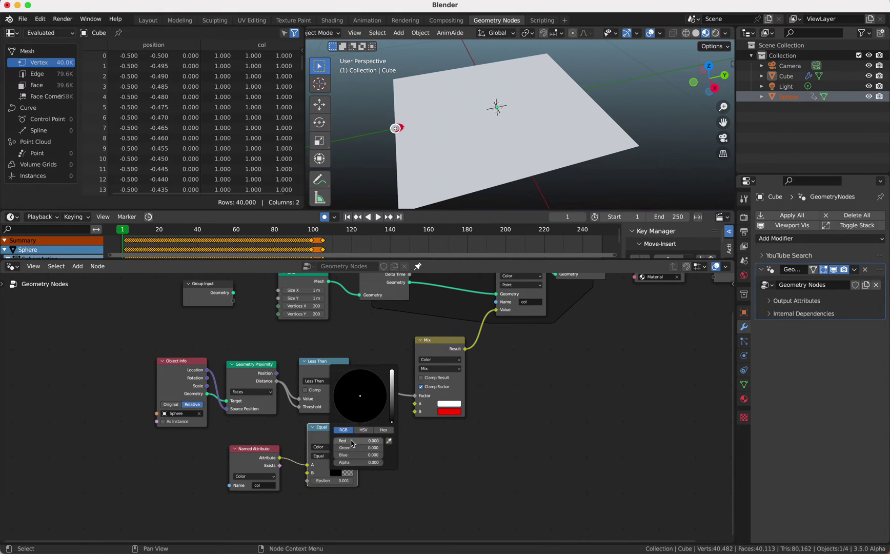
drag(354, 442, 392, 437)
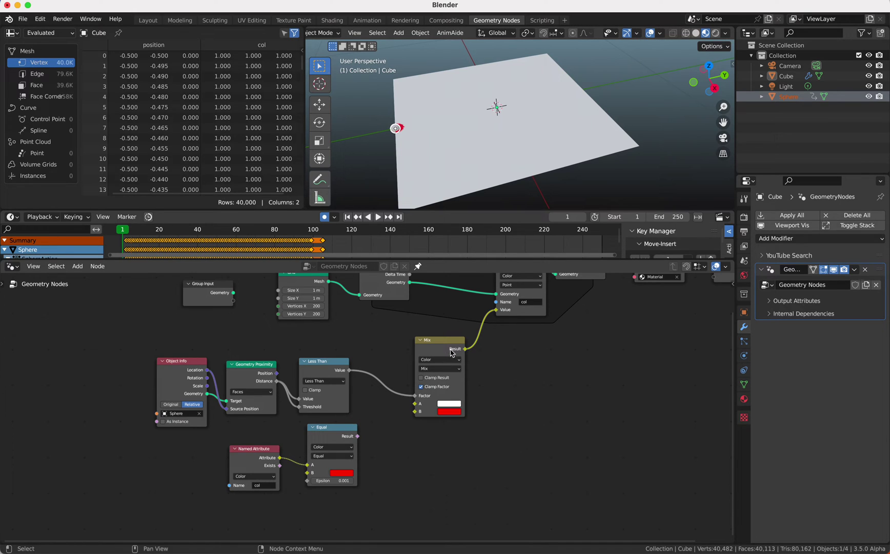
drag(333, 431, 330, 431)
Insert a Boolean Math node on the link from Less Than to Mix.
key(shift+a)
click(353, 300)
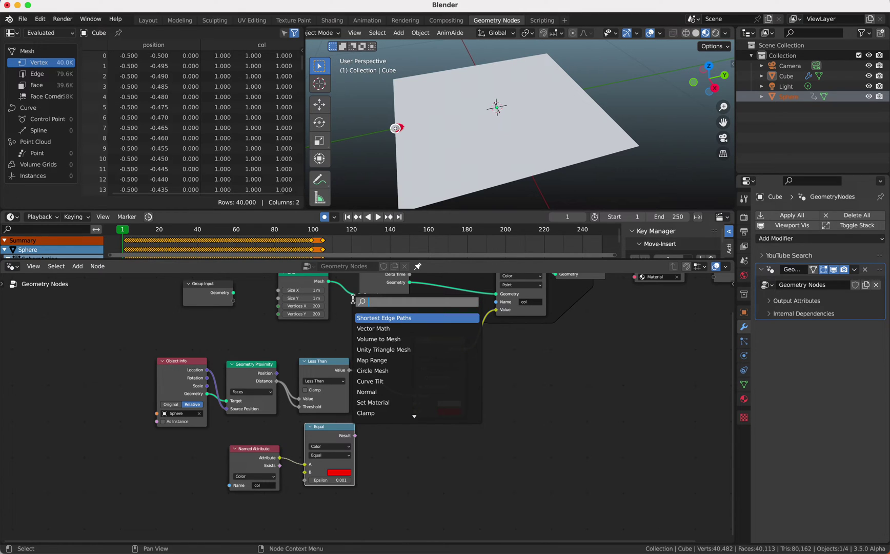
text(boola)
key(Down)
key(Down)
key(Return)
click(365, 373)
Feed Equal's Result into the Boolean's second input and set its operation to Or.
drag(355, 436, 378, 406)
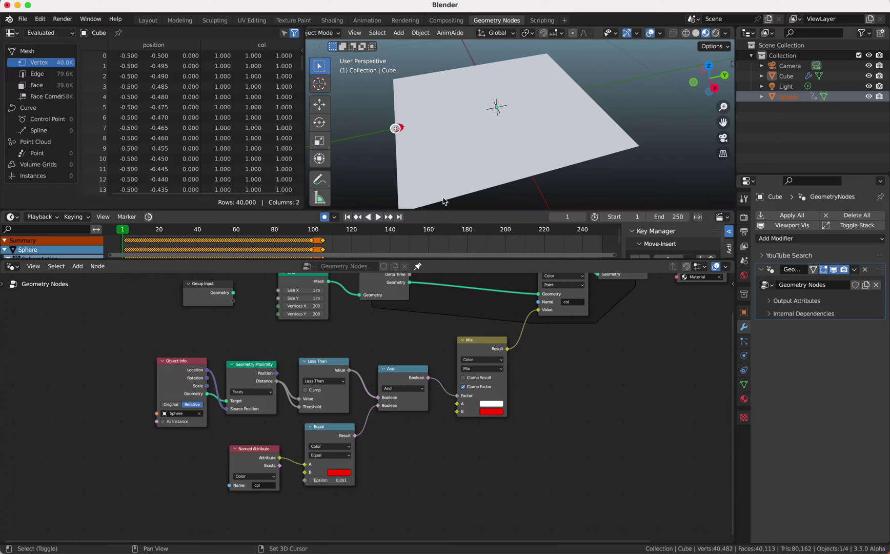
key(space)
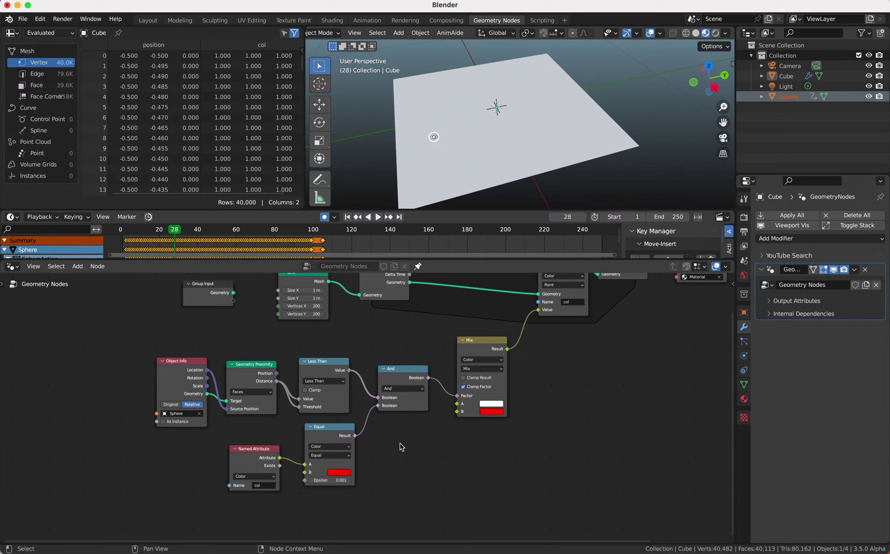
click(410, 392)
click(406, 404)
Remove the stray link into the Less Than threshold and replay the animation from frame 1.
key(shift+Left)
key(space)
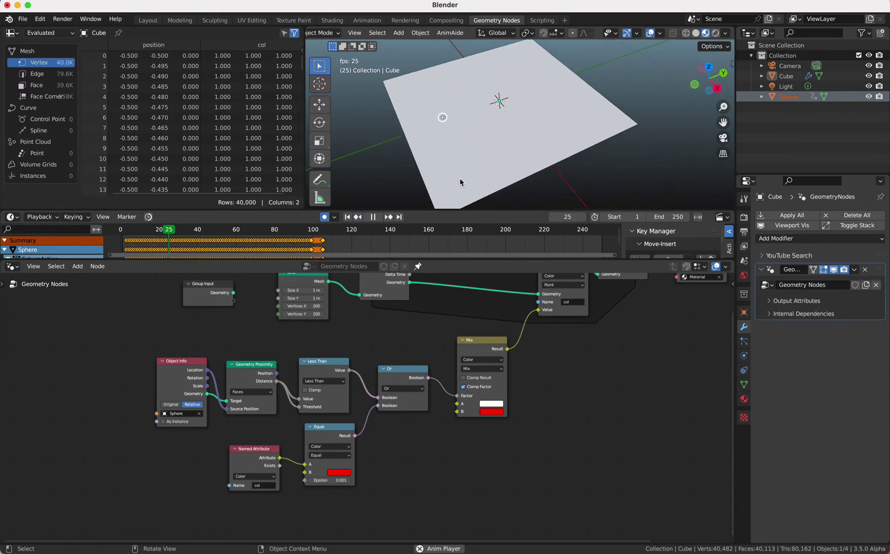
key(space)
key(shift+Left)
key(space)
key(space)
key(shift+Left)
drag(256, 399, 271, 434)
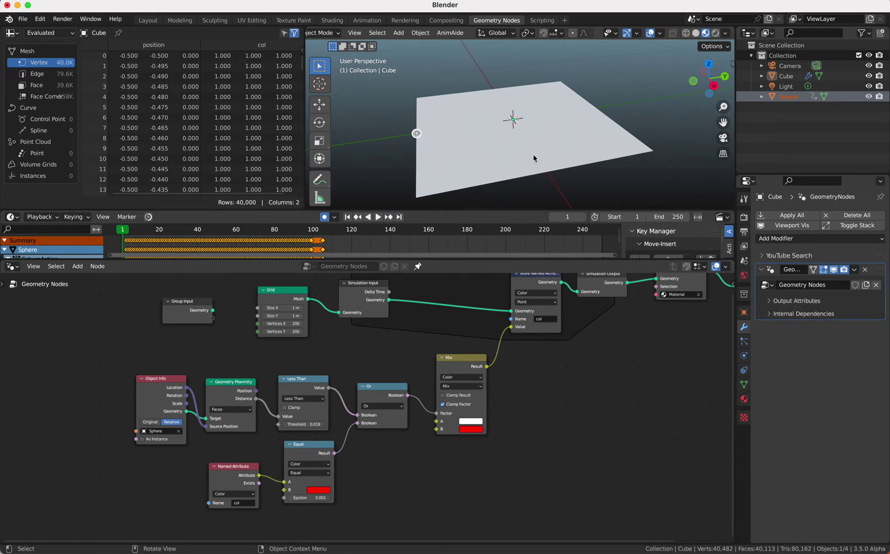
key(space)
key(Escape)
Remove the stray Location link, wire the Or result into the Mix factor, and play.
mouse_move(169, 393)
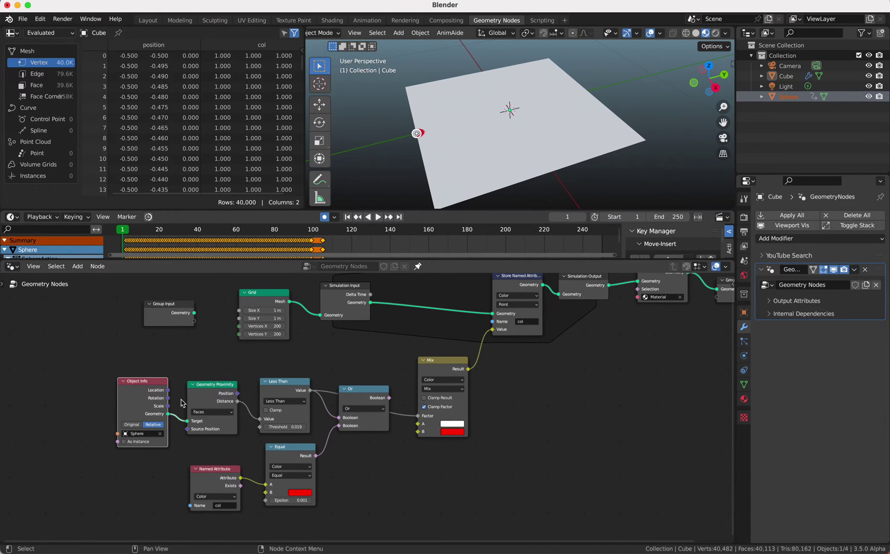
drag(168, 390, 182, 370)
key(Escape)
drag(389, 398, 421, 418)
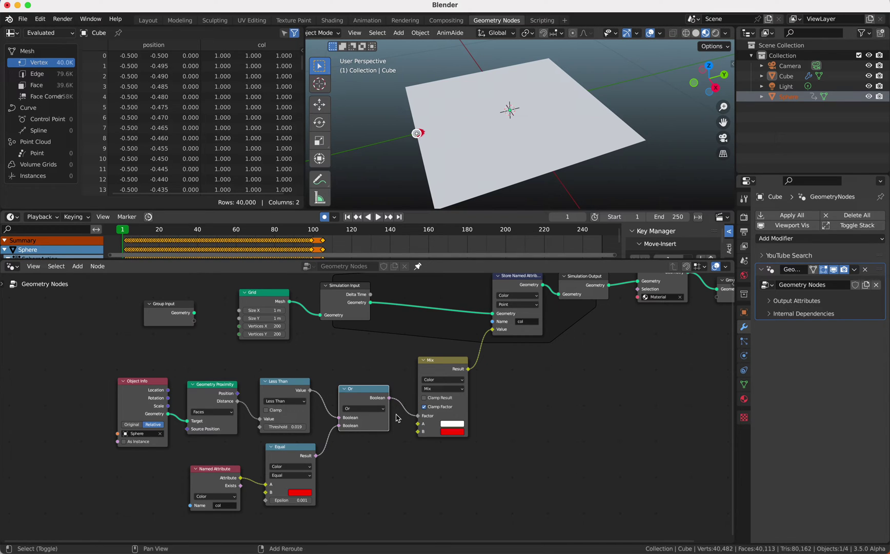
key(space)
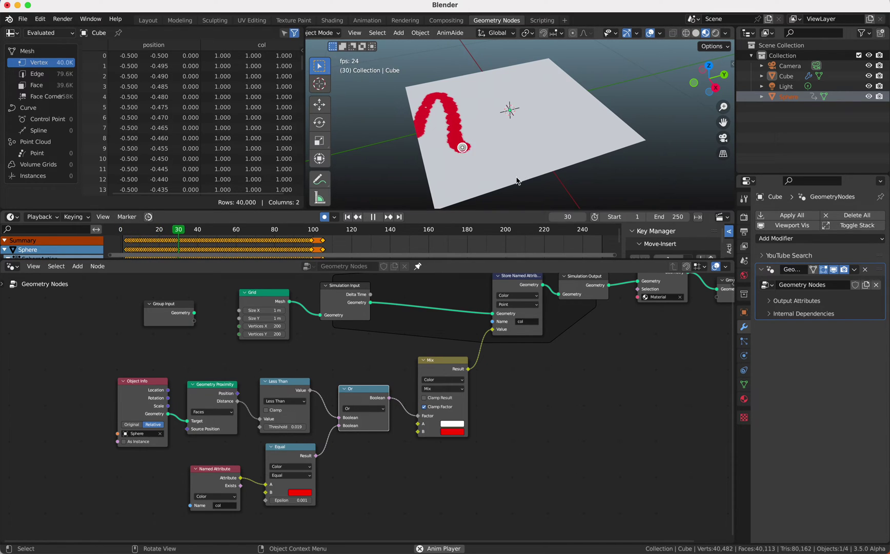
Replay the red trail twice, then stop and rewind to frame 1 for an all-white plane.
key(space)
key(shift+Left)
key(space)
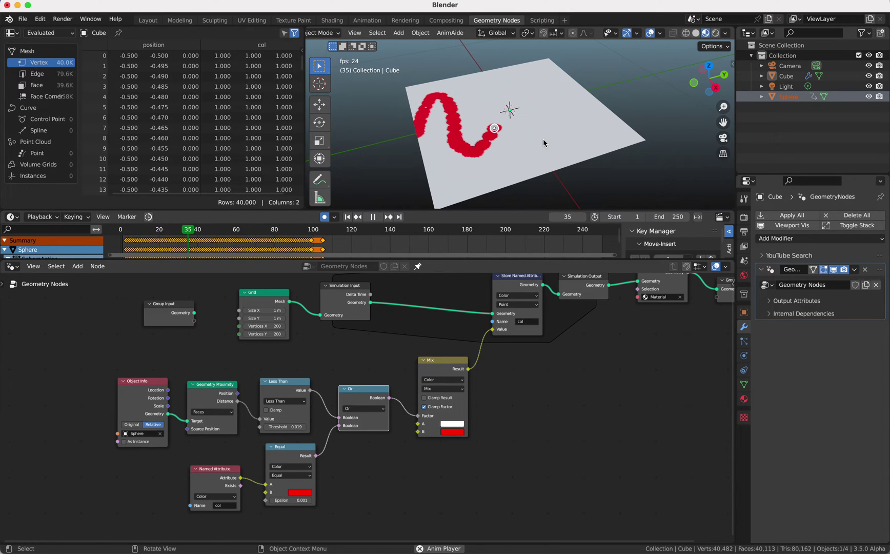
key(space)
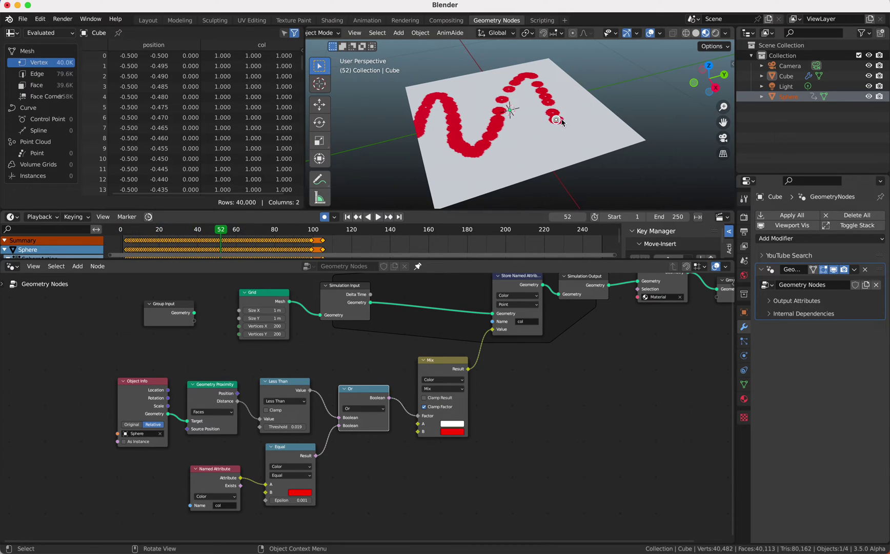
key(shift+Left)
key(space)
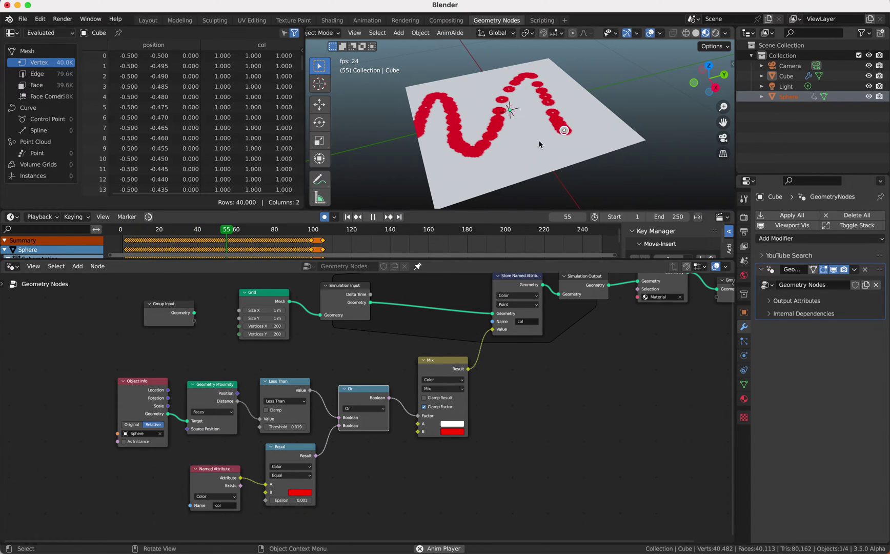
key(space)
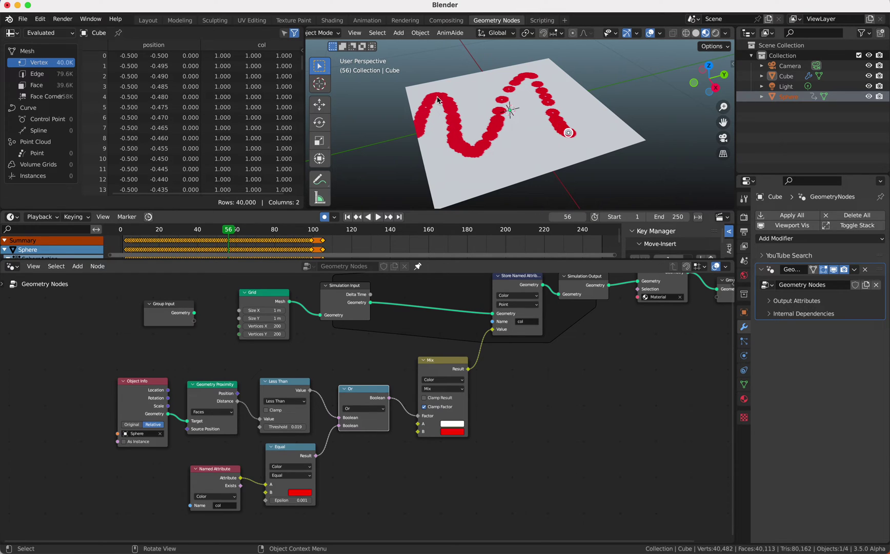
key(shift+Left)
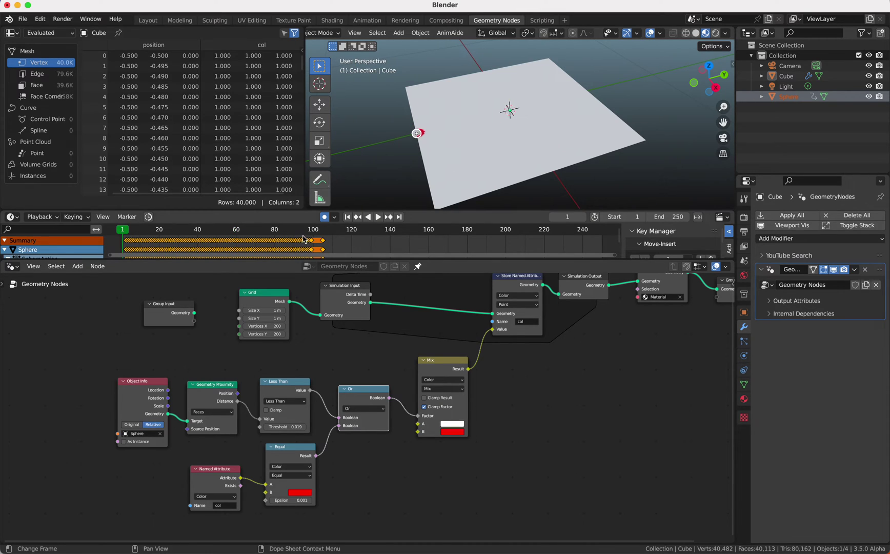
Scale the sphere's keyframes about 2x to frame 220 and save as gn_dynamic_paint_spread_effect1.blend.
scroll(269, 242, left, 2)
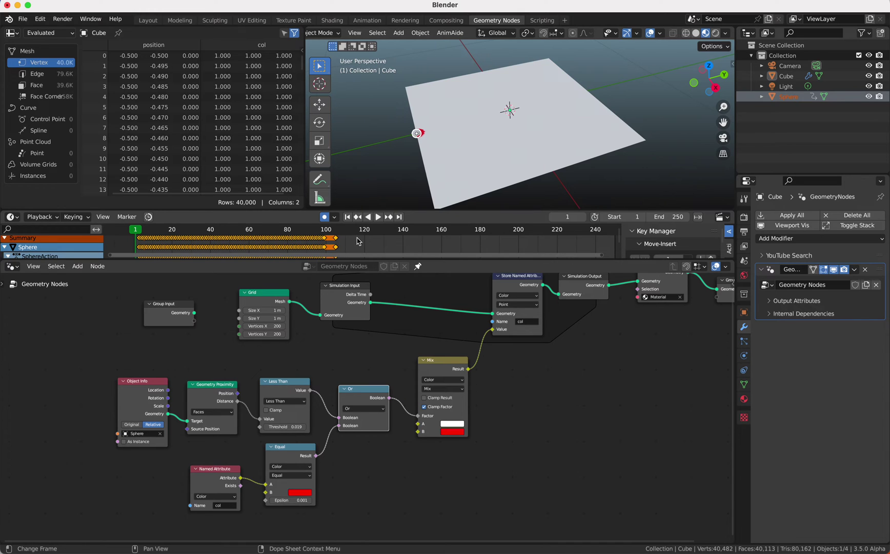
key(s)
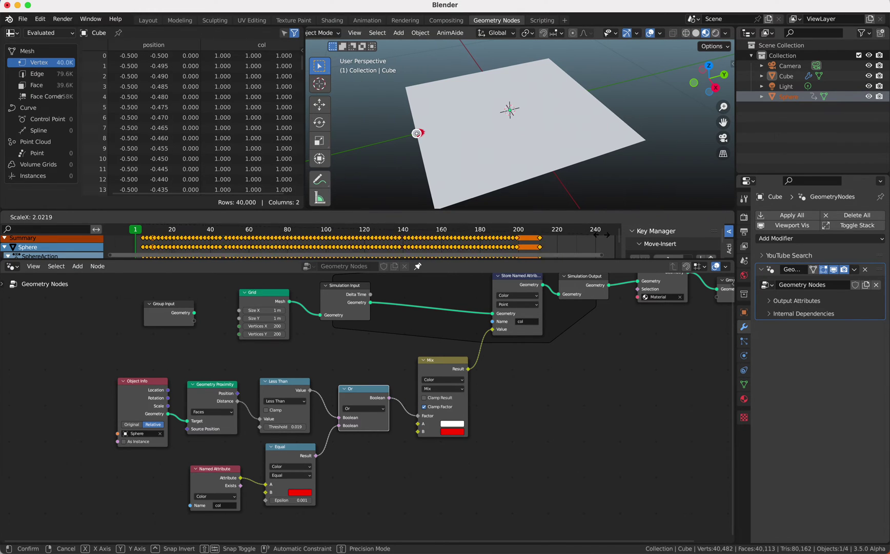
click(2, 253)
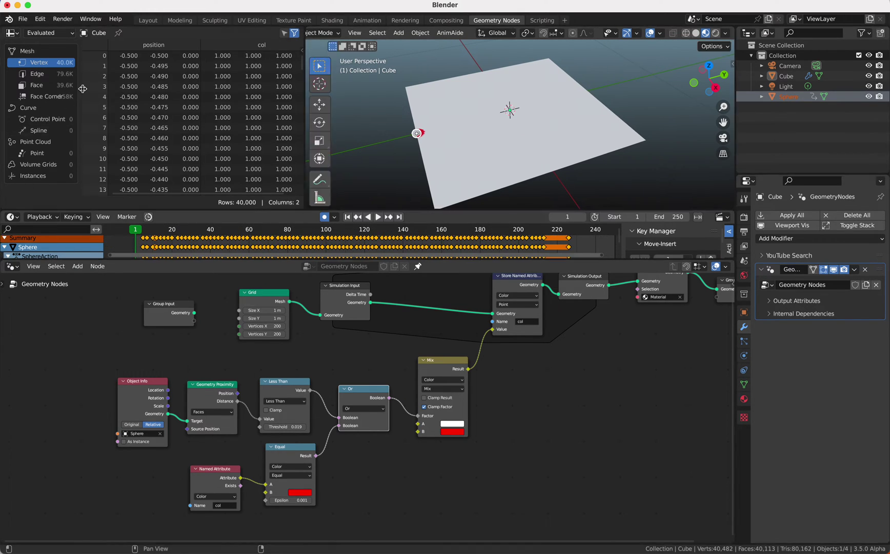
key(space)
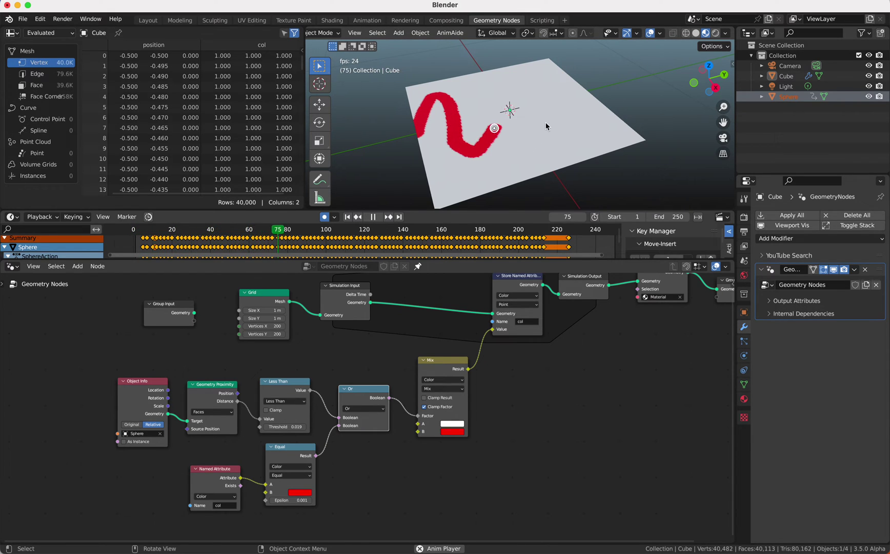
key(Escape)
key(super+s)
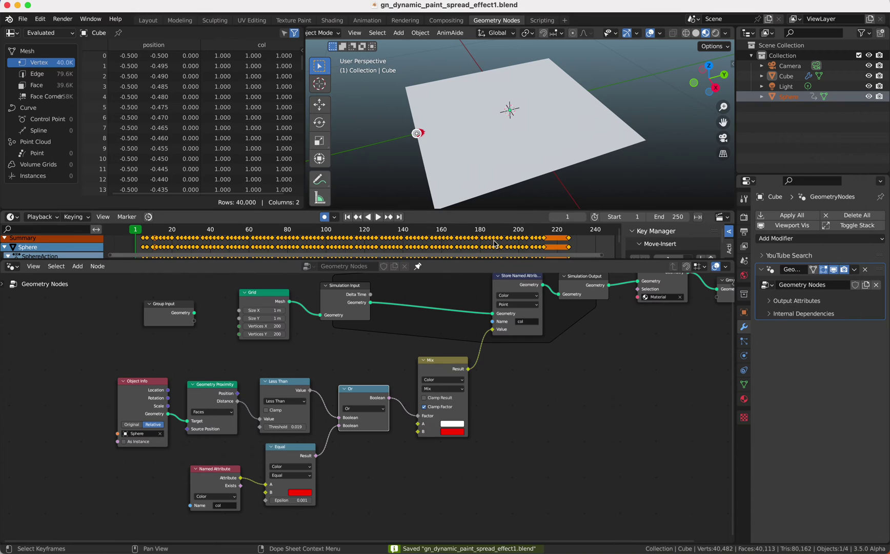
Move the Group Input, Grid and Simulation Input nodes to the left.
scroll(426, 390, left, 5)
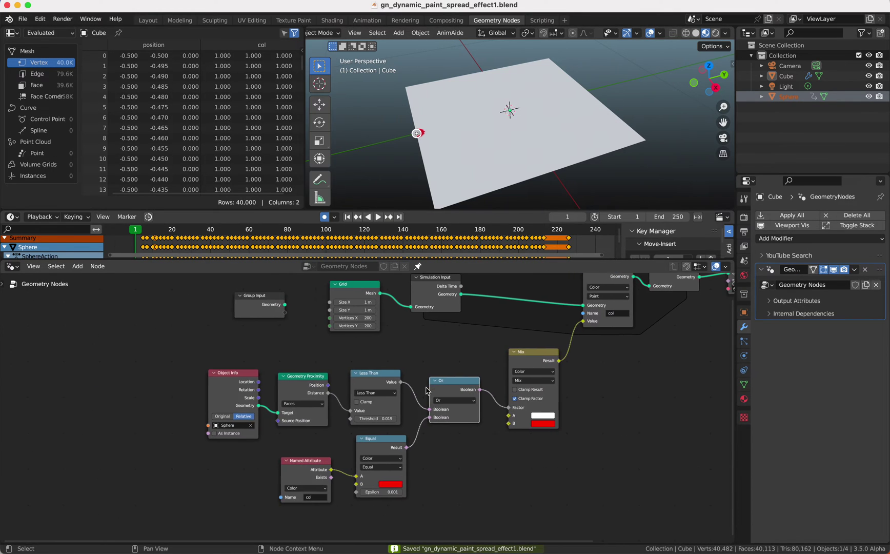
scroll(426, 391, up, 3)
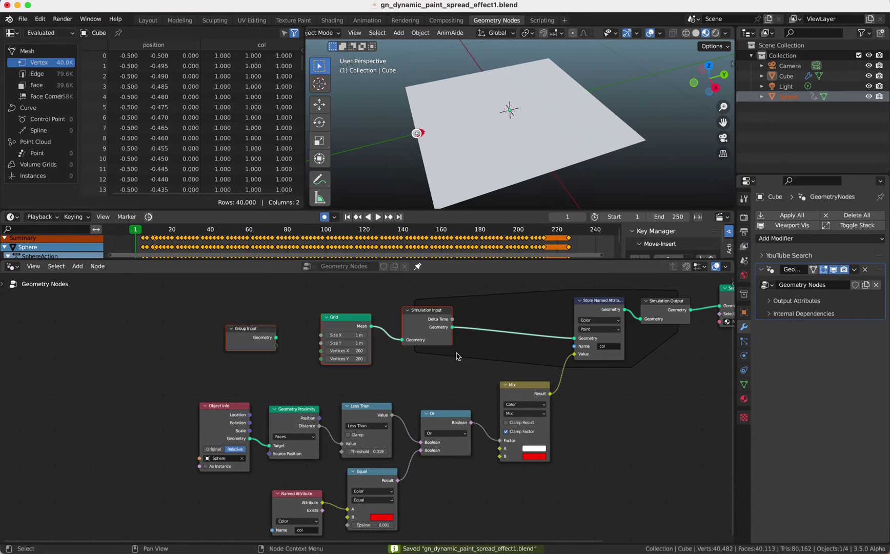
key(g)
click(173, 357)
scroll(474, 396, left, 2)
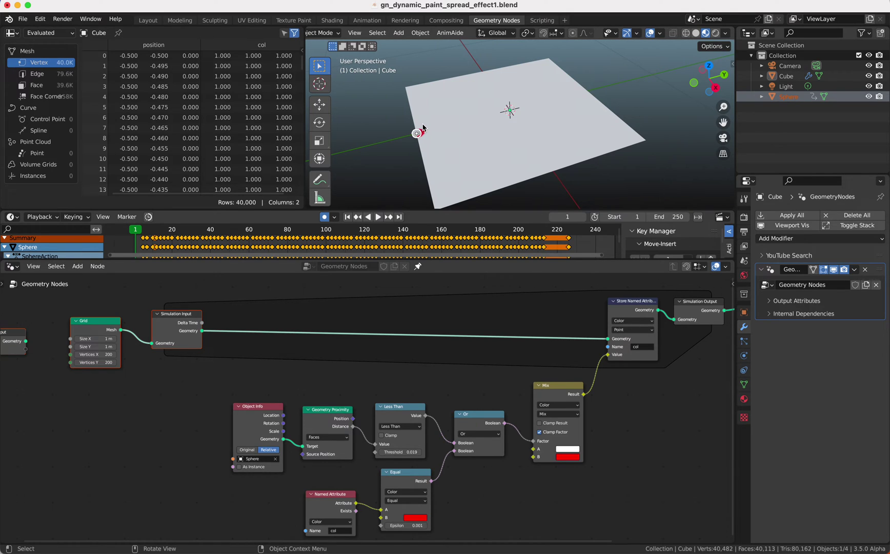
Sketch annotation strokes over the plane in the viewport, then erase them.
click(423, 128)
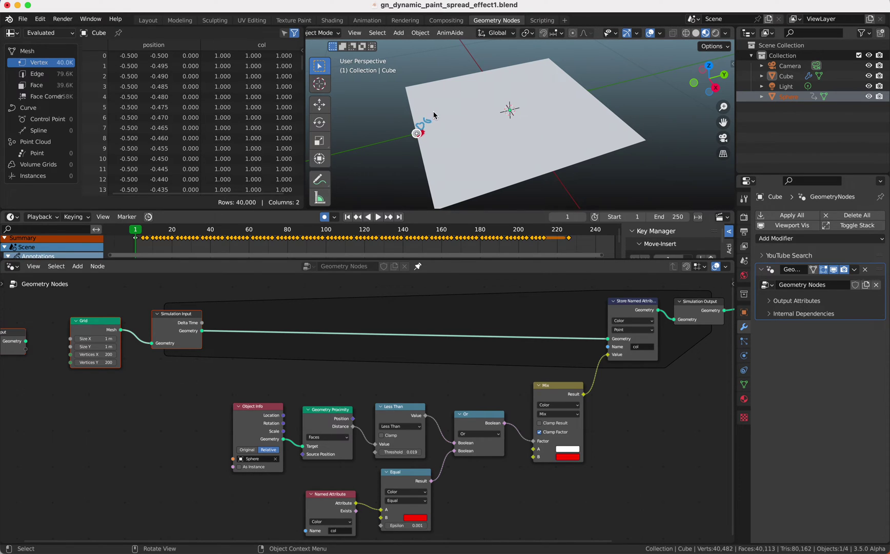
mouse_move(434, 115)
mouse_down()
mouse_move(424, 123)
mouse_move(440, 114)
mouse_up()
click(443, 109)
drag(454, 108, 461, 107)
mouse_move(426, 152)
mouse_down()
mouse_move(428, 132)
mouse_move(448, 118)
mouse_move(429, 104)
mouse_move(461, 99)
mouse_up()
mouse_move(459, 154)
mouse_down()
mouse_move(422, 159)
mouse_move(430, 126)
mouse_move(401, 111)
mouse_move(424, 135)
mouse_move(417, 108)
mouse_move(455, 96)
mouse_move(421, 112)
mouse_up()
scroll(365, 479, left, 5)
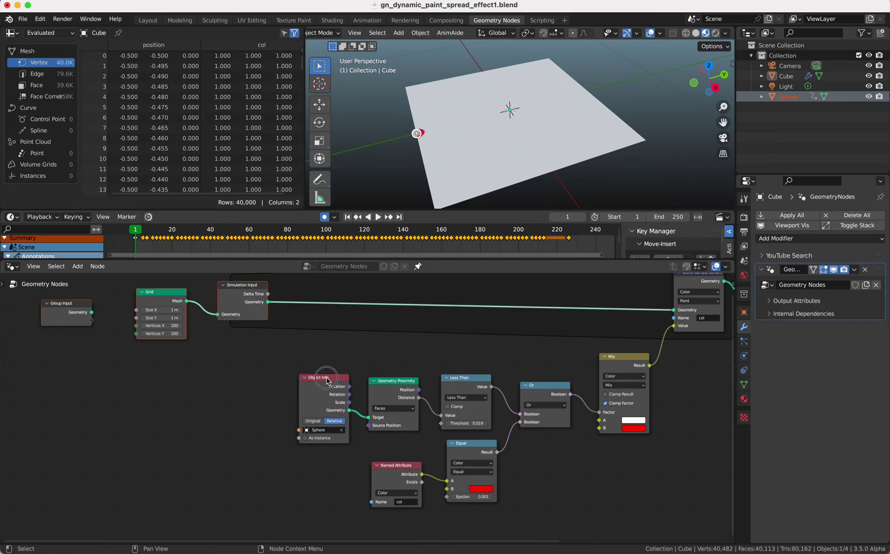
Add a Join Geometry node between Object Info and Geometry Proximity.
drag(328, 381, 287, 388)
scroll(304, 363, up, 2)
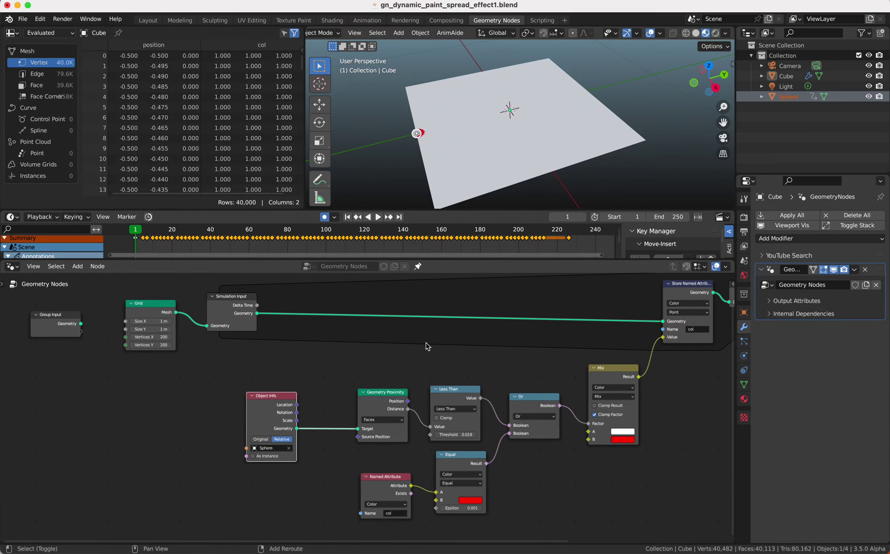
key(shift+a)
click(400, 303)
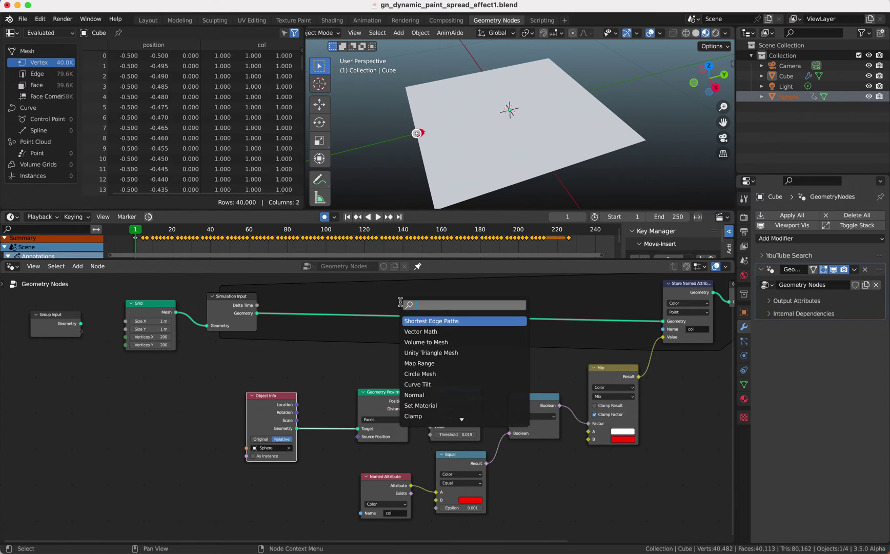
text(jo)
key(Down)
key(Down)
key(Return)
click(323, 417)
Move the Group Input and Grid nodes further left.
scroll(285, 372, up, 2)
scroll(176, 319, left, 6)
drag(149, 303, 271, 350)
key(g)
click(181, 345)
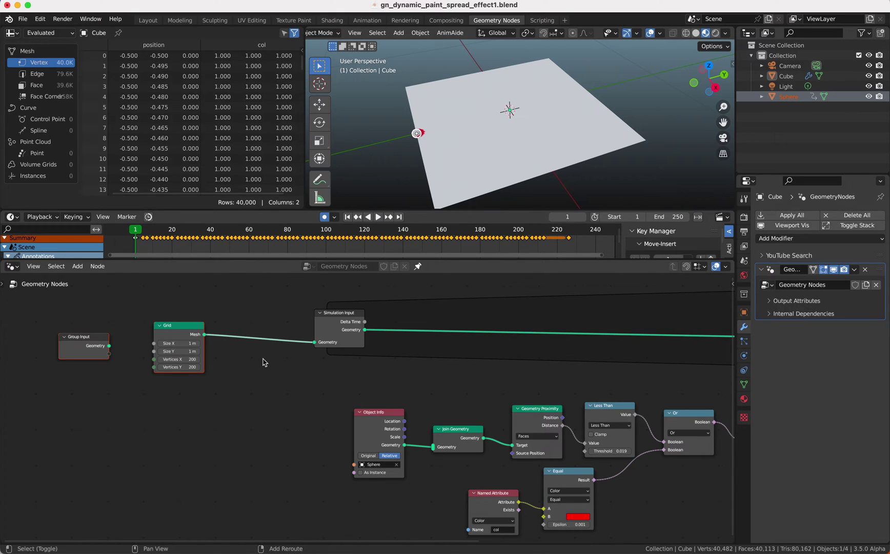
Insert a Boolean Store Named Attribute named isGrid on the Grid–Simulation Input link.
key(shift+a)
click(245, 303)
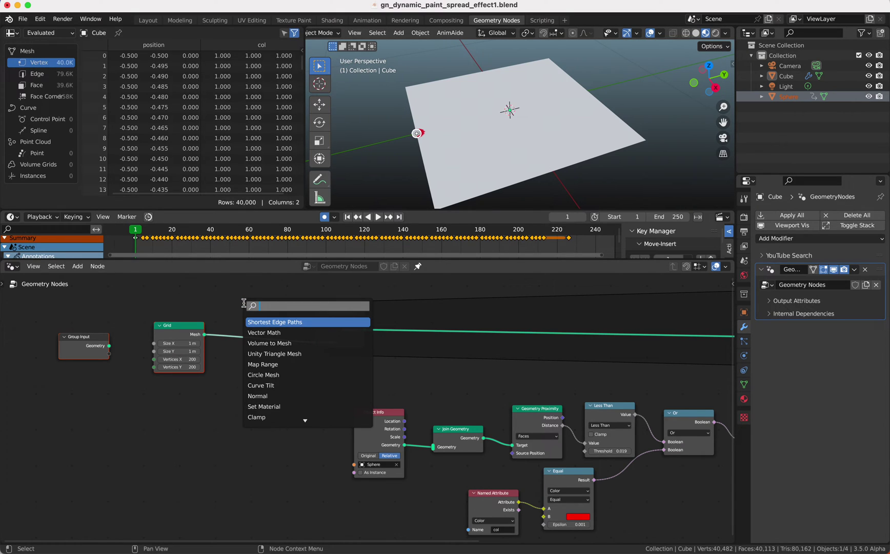
text(store)
key(Return)
click(258, 328)
click(261, 344)
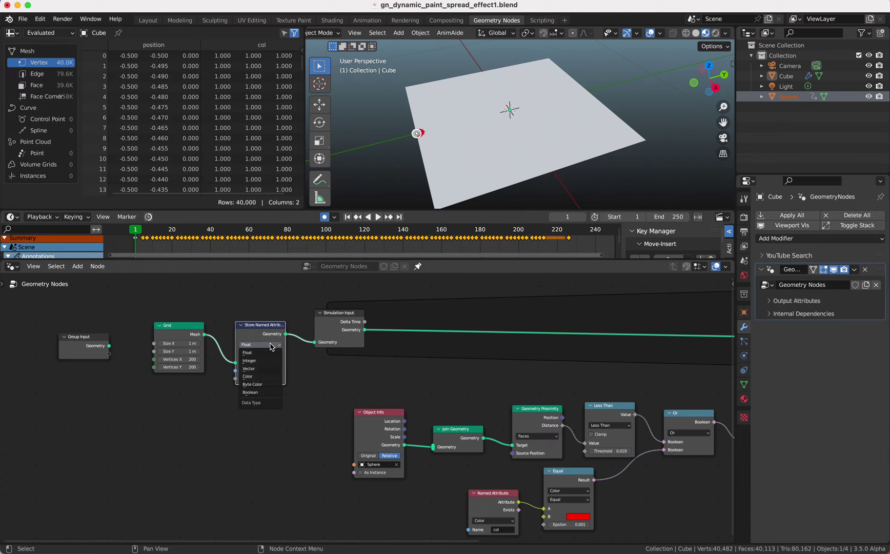
click(268, 393)
click(277, 370)
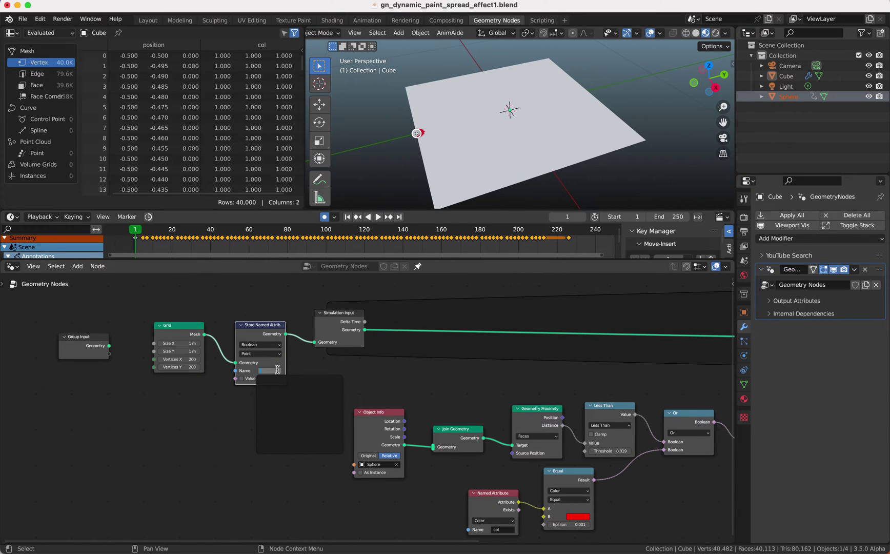
text(isGrid)
key(Return)
Shift the Grid, Store Named Attribute and Simulation Input nodes left.
scroll(553, 395, right, 3)
drag(108, 297, 268, 367)
key(g)
click(240, 365)
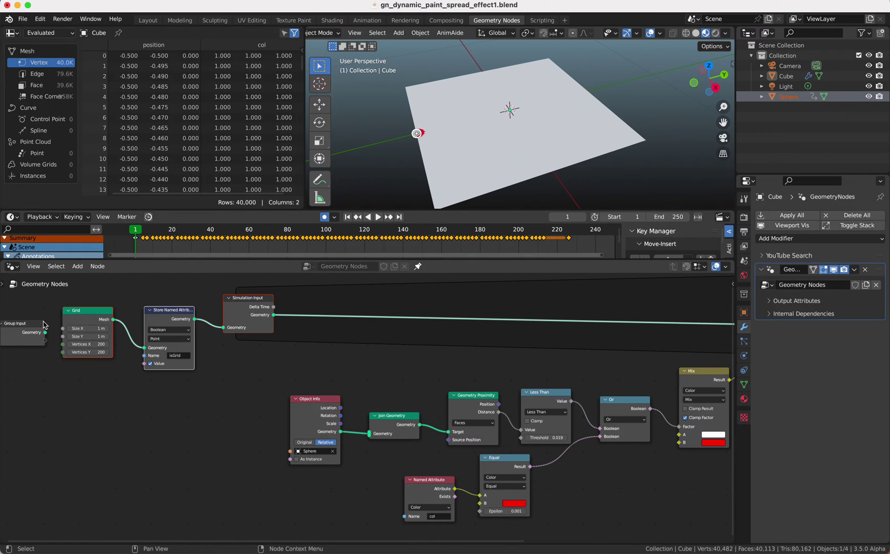
Drop a Separate Geometry node onto the link after Simulation Input.
drag(43, 322, 12, 325)
scroll(435, 420, right, 6)
scroll(435, 419, left, 2)
key(shift+a)
click(245, 306)
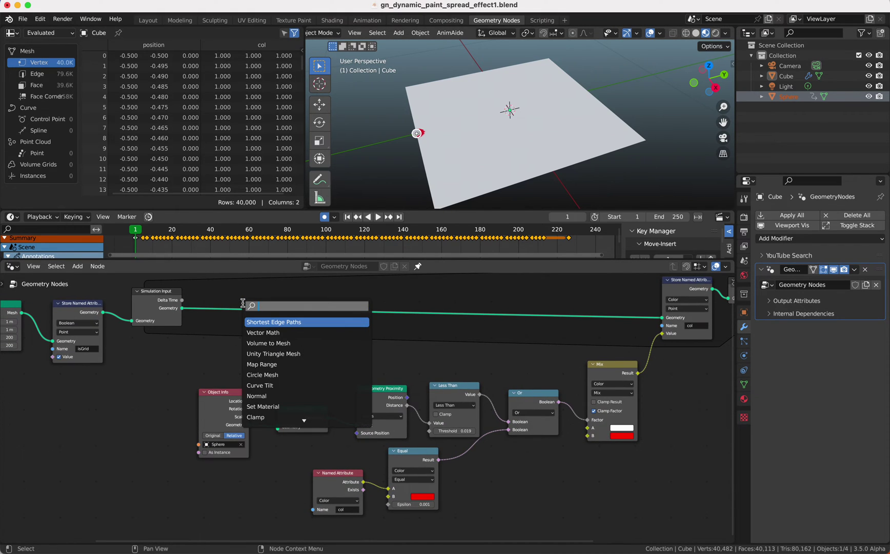
text(geome)
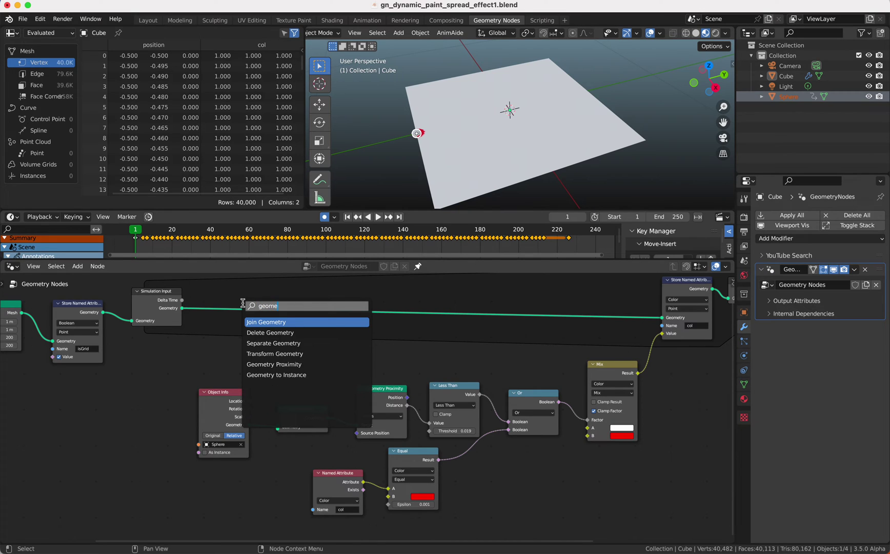
text(t)
click(273, 343)
click(264, 330)
Add a Boolean Named Attribute node reading isGrid above the simulation zone.
scroll(286, 338, left, 2)
scroll(286, 338, left, 2)
scroll(286, 338, up, 1)
scroll(149, 361, up, 3)
scroll(150, 362, left, 1)
key(shift+a)
click(206, 302)
text(nam)
key(Down)
key(Return)
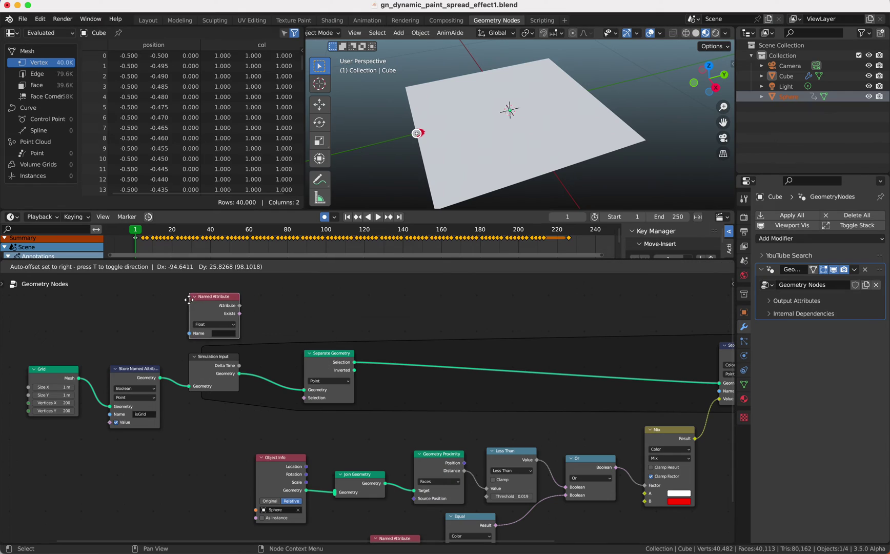
click(184, 298)
click(210, 323)
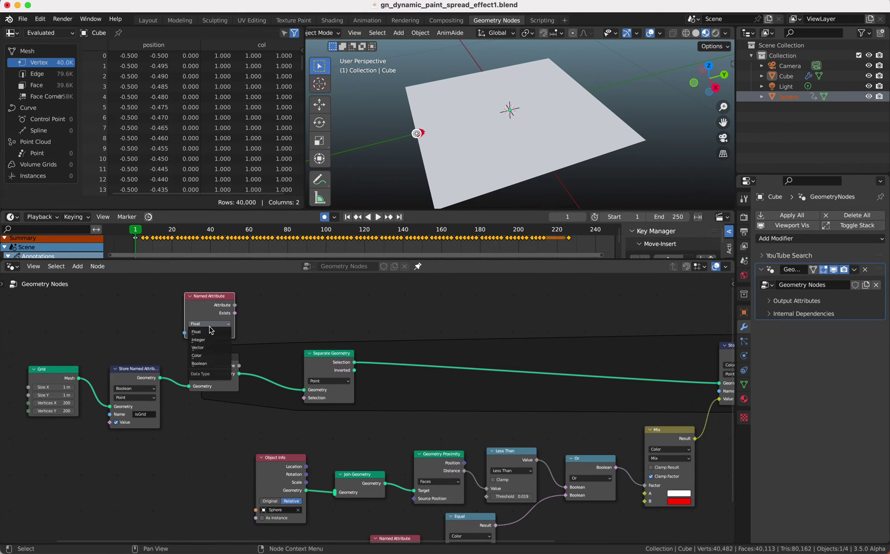
click(213, 358)
click(217, 334)
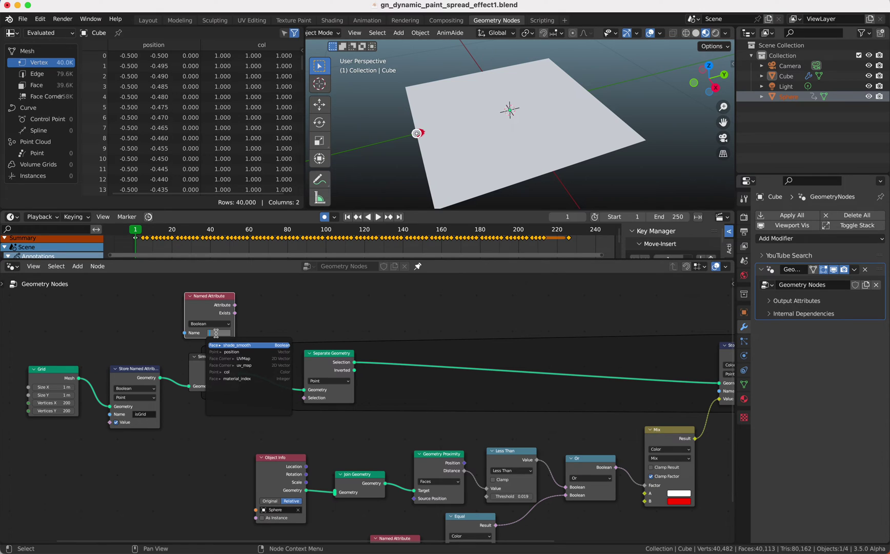
text(isGrid)
key(Return)
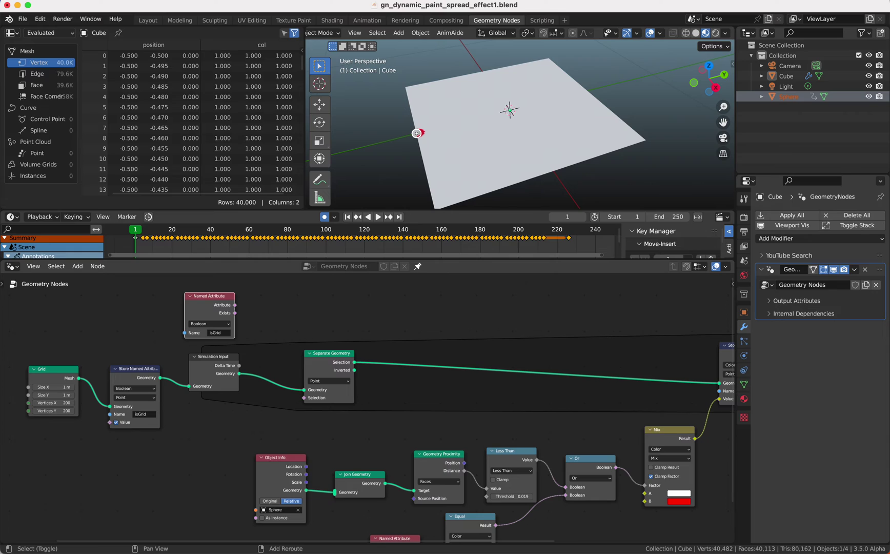
Add a Boolean Math Not node fed by the isGrid attribute.
key(shift+a)
text(boo)
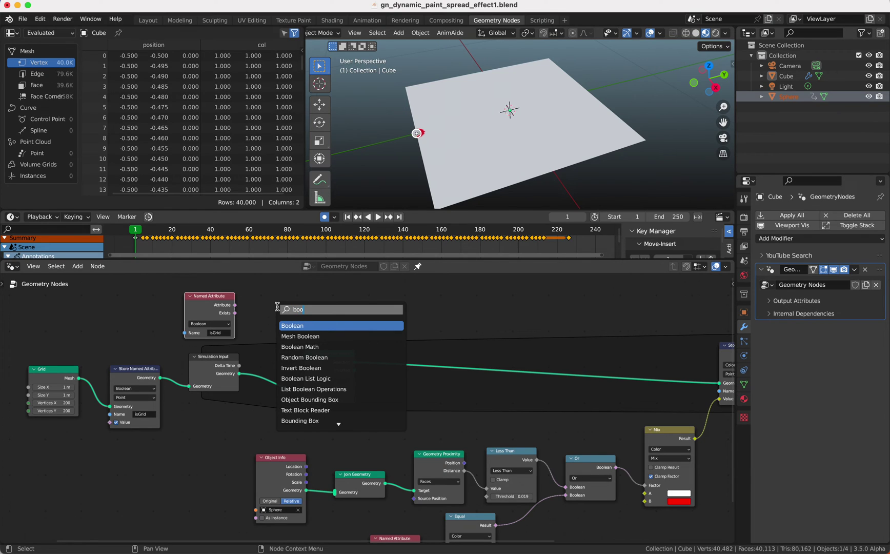
key(Down)
key(Down)
key(Return)
click(252, 297)
click(276, 310)
click(281, 337)
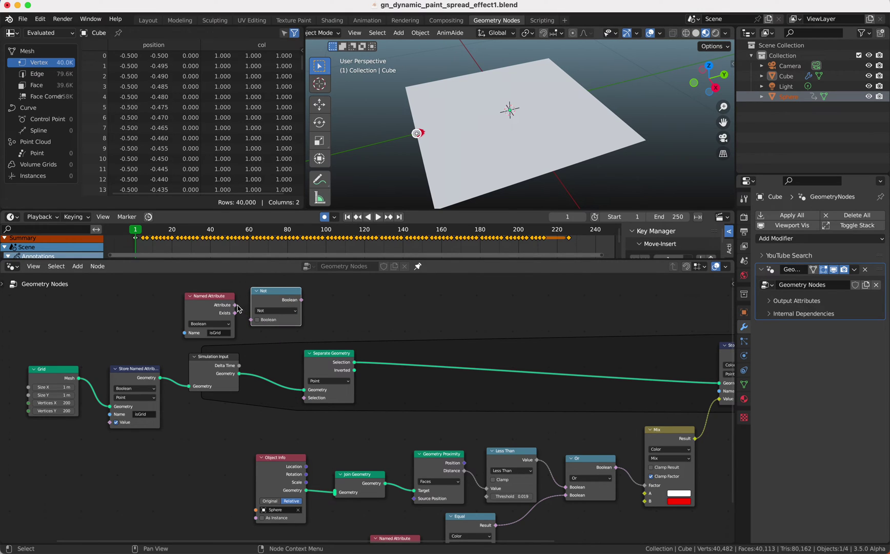
drag(236, 305, 251, 319)
Connect the Not result to Separate Geometry's Selection input.
click(345, 356)
drag(344, 357, 378, 358)
drag(302, 300, 337, 398)
scroll(391, 366, right, 5)
scroll(391, 365, down, 2)
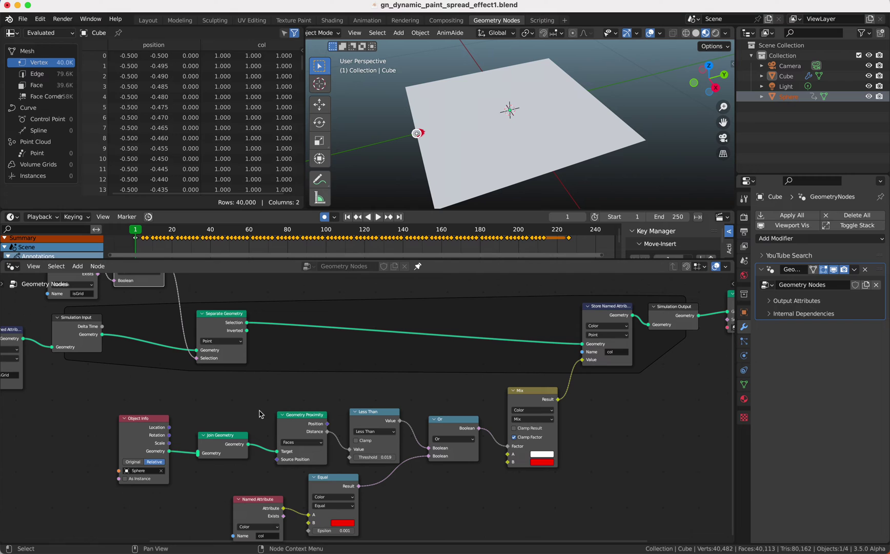
scroll(222, 328, left, 12)
scroll(222, 328, up, 2)
Move the upper row of nodes and the Object Info node left to make room.
drag(148, 307, 559, 415)
key(g)
click(442, 409)
scroll(442, 409, right, 2)
scroll(442, 409, down, 1)
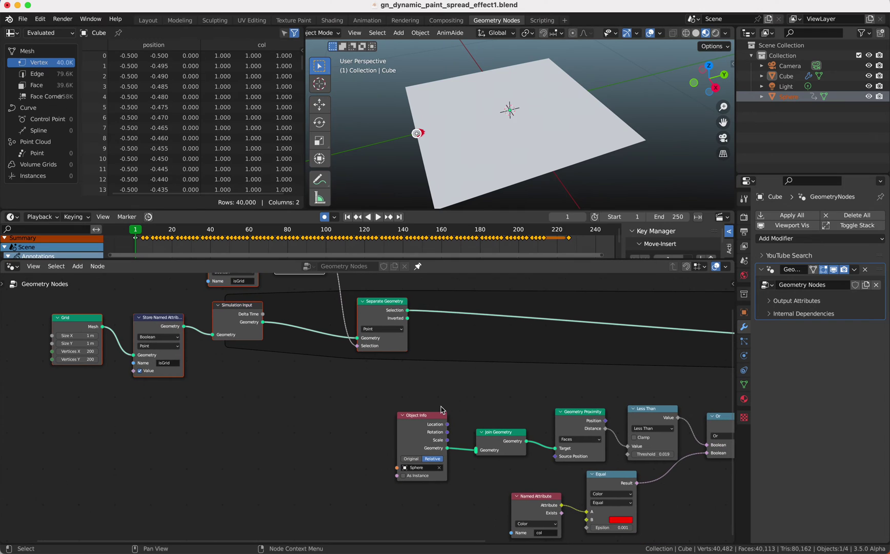
drag(418, 416, 378, 419)
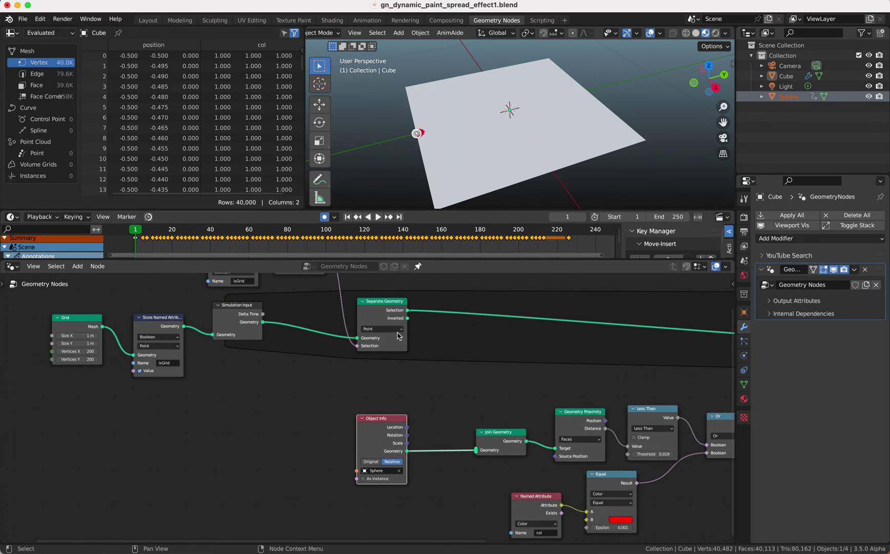
Link Separate Geometry's output into Join Geometry and nudge Object Info lower.
drag(408, 311, 474, 444)
drag(407, 426, 393, 462)
key(Escape)
drag(382, 422, 375, 440)
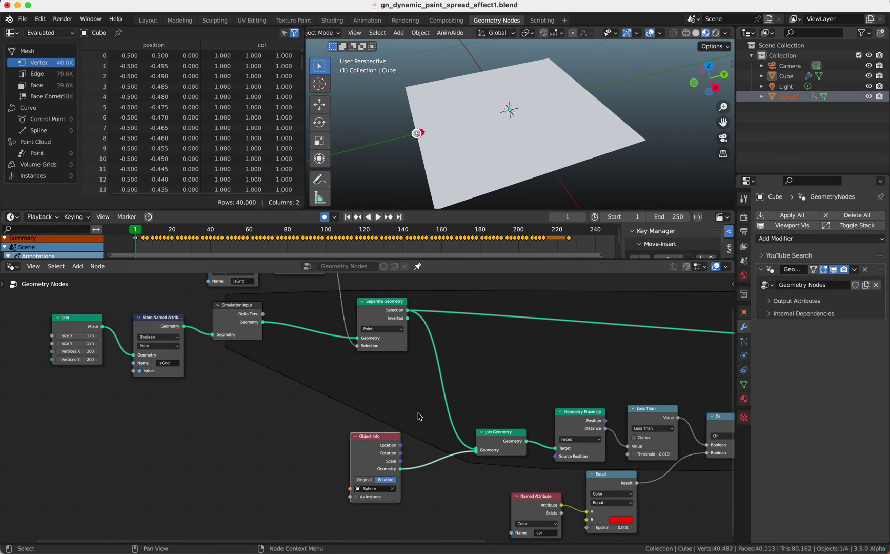
middle_drag(430, 398, 383, 407)
middle_drag(510, 134, 518, 138)
shift+scroll(511, 372, right, 8)
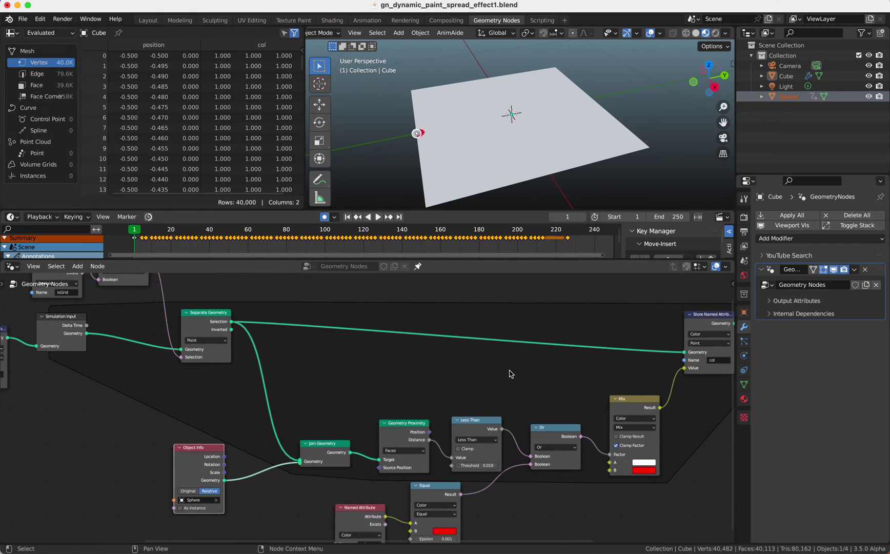
Insert a Scale Elements node (scale 1.010) between Separate Geometry and Store, with Not isGrid as its selection.
key(shift+a)
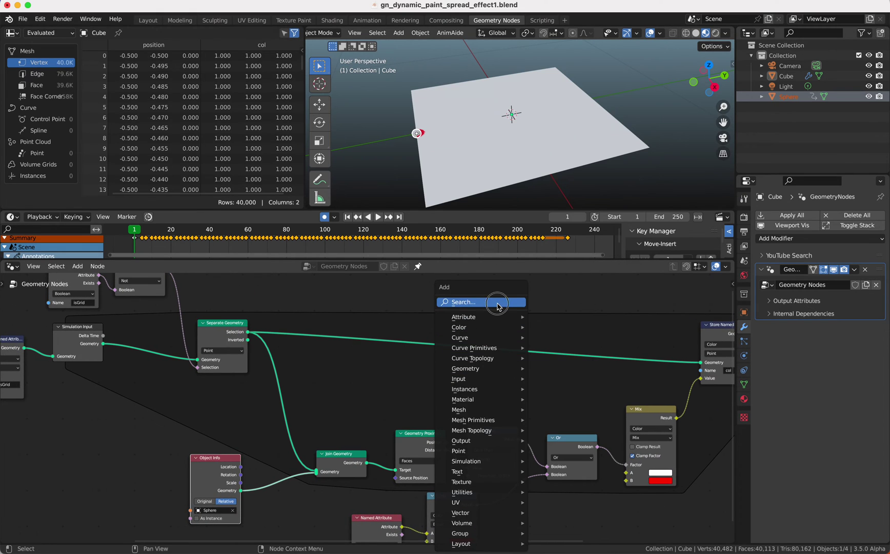
click(499, 305)
text(scal)
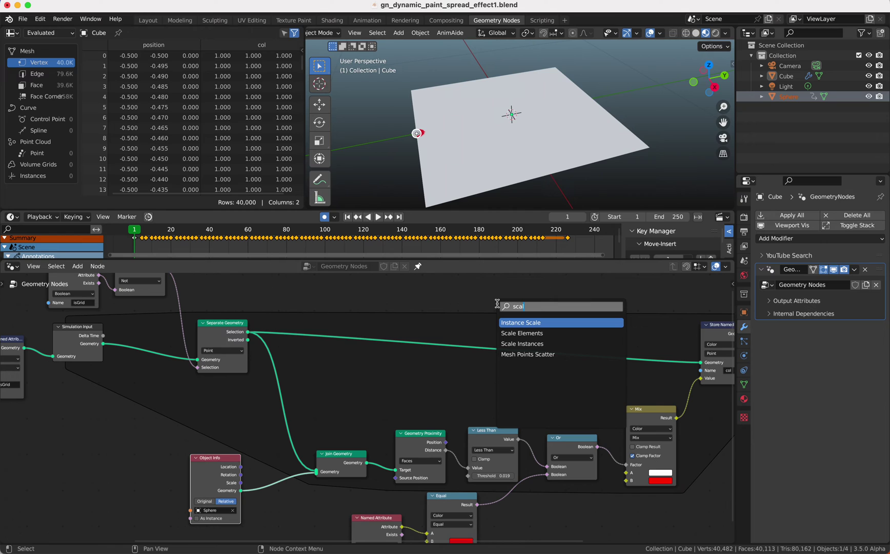
key(Down)
key(Return)
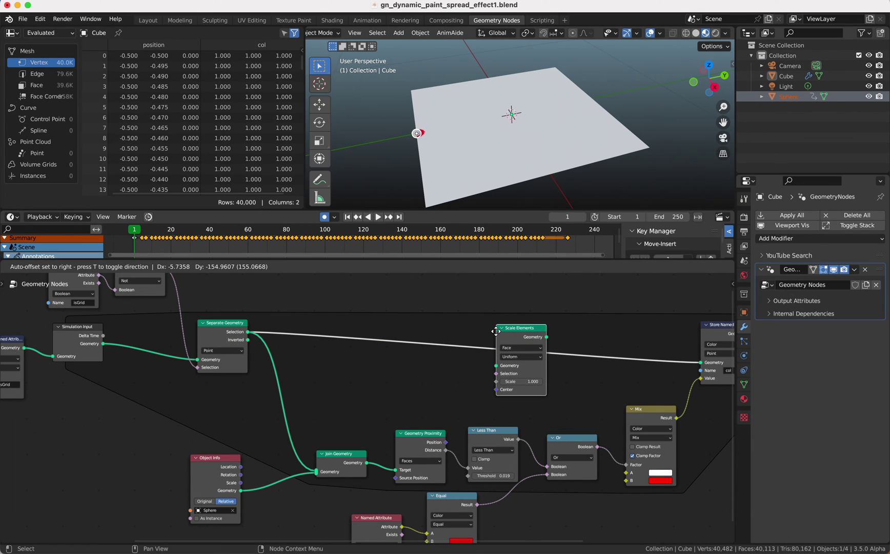
click(498, 325)
scroll(497, 326, left, 5)
scroll(497, 326, up, 3)
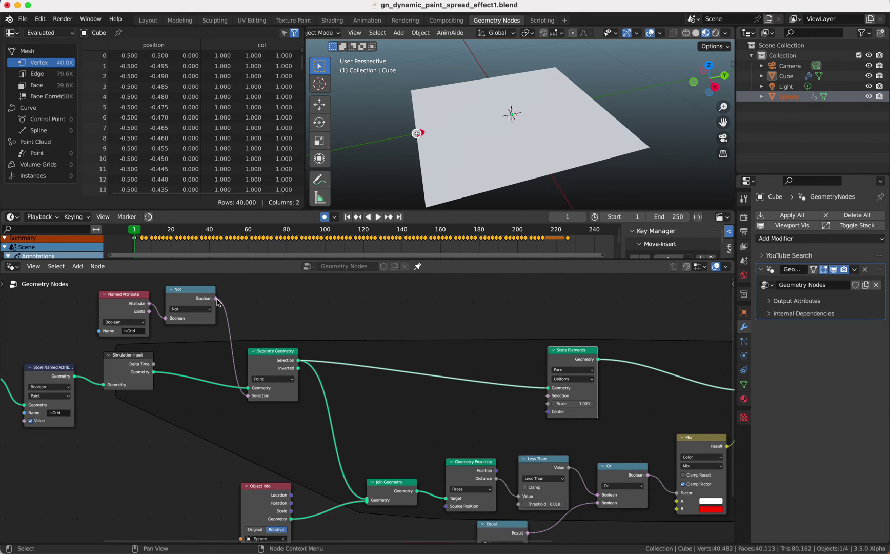
drag(216, 298, 549, 396)
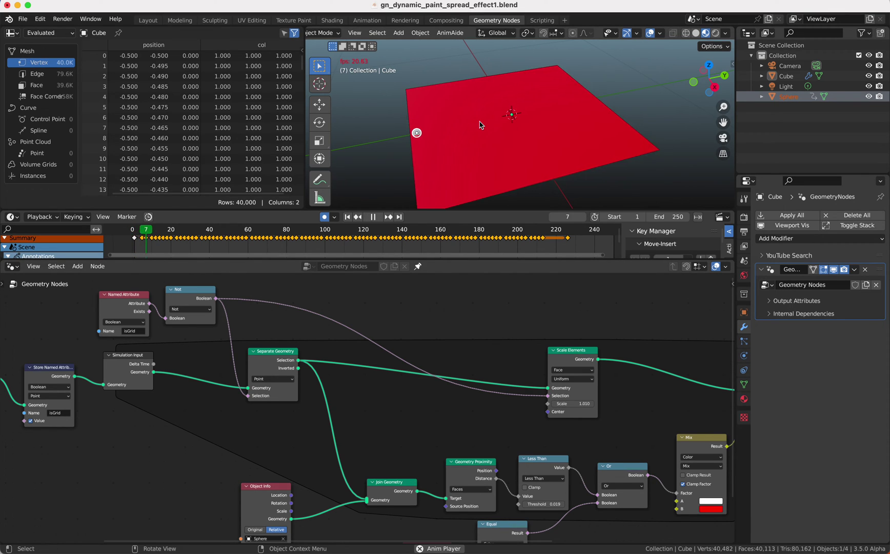
Feed Simulation Input's geometry directly into Scale Elements instead of Separate Geometry, then test playback.
click(270, 354)
drag(271, 354, 278, 391)
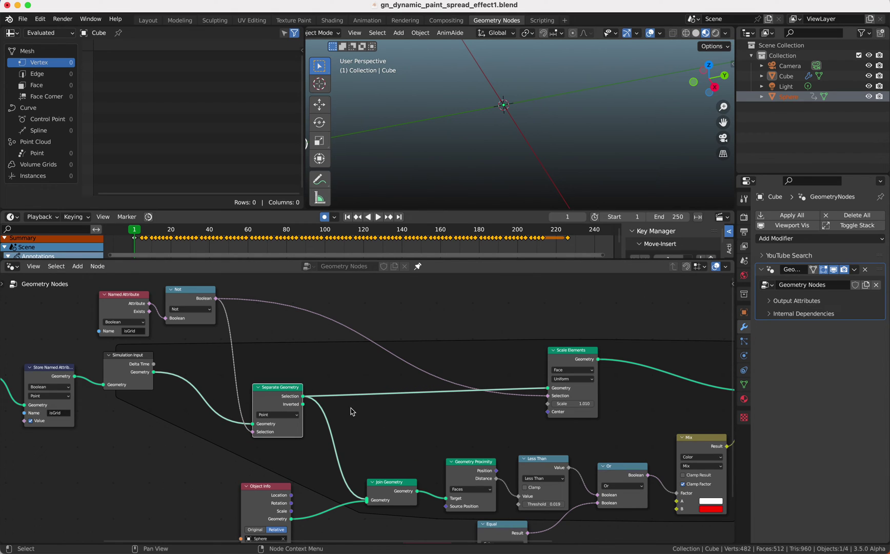
ctrl+right_drag(352, 393, 356, 423)
drag(153, 372, 547, 389)
drag(284, 389, 286, 411)
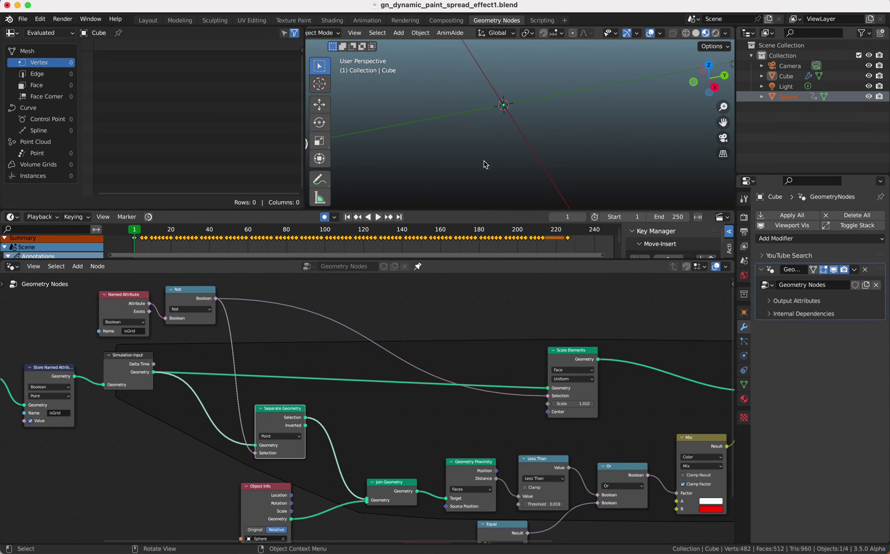
key(space)
key(Escape)
Add a duplicated Join Geometry merging the sphere's Object Info geometry into that link, then play to check the trail.
scroll(374, 448, down, 2)
drag(395, 440, 391, 461)
key(shift+d)
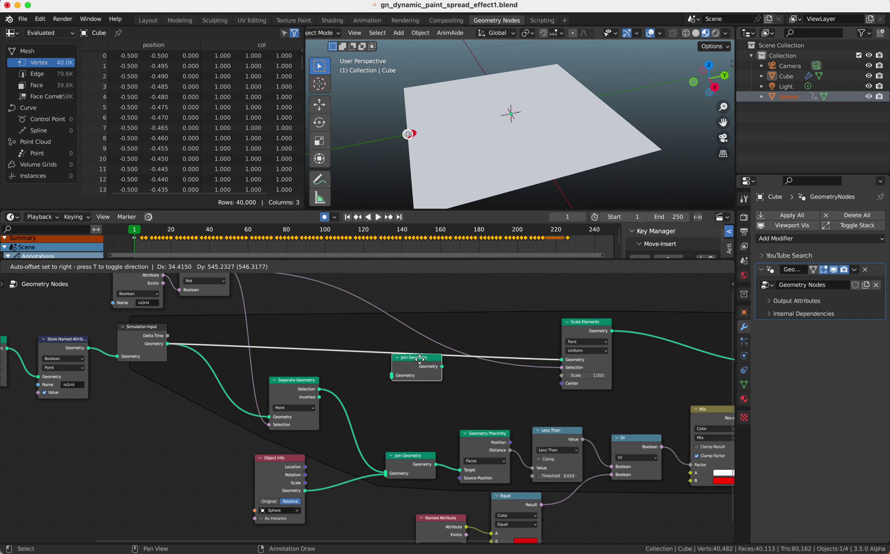
click(423, 362)
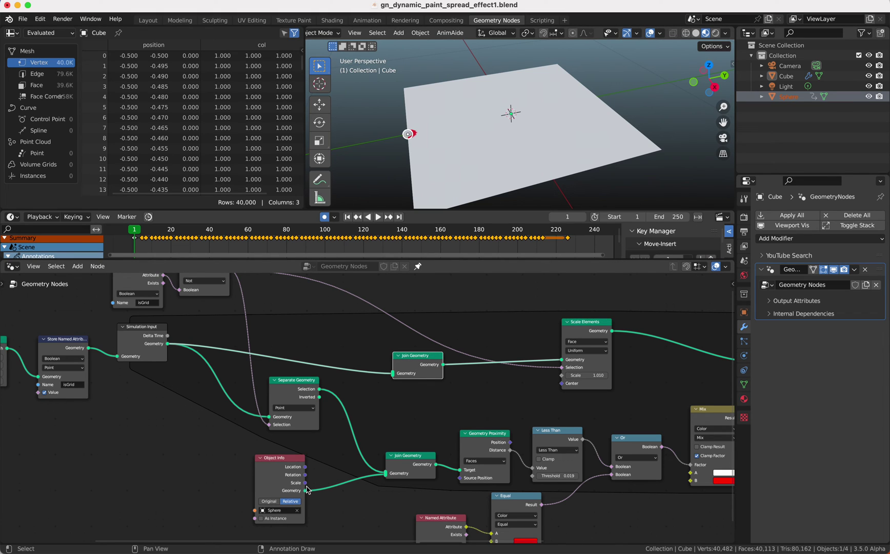
drag(307, 491, 393, 381)
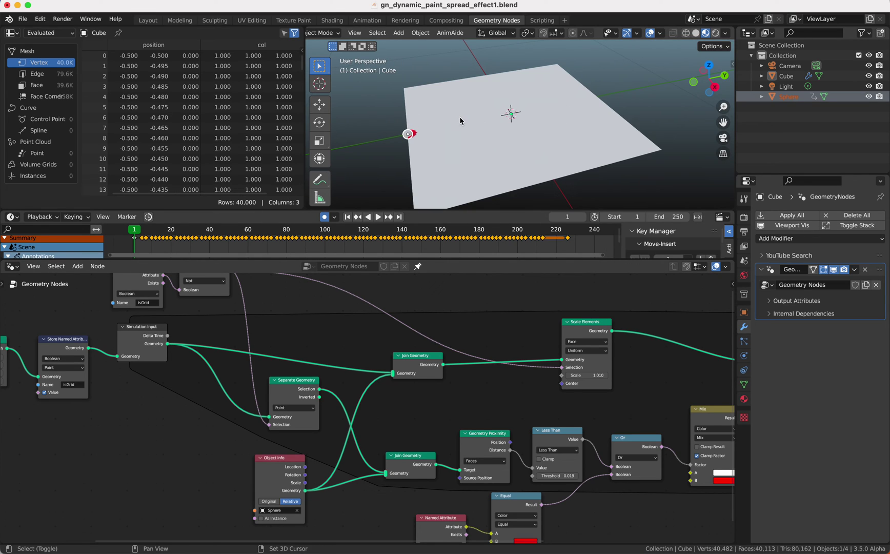
key(space)
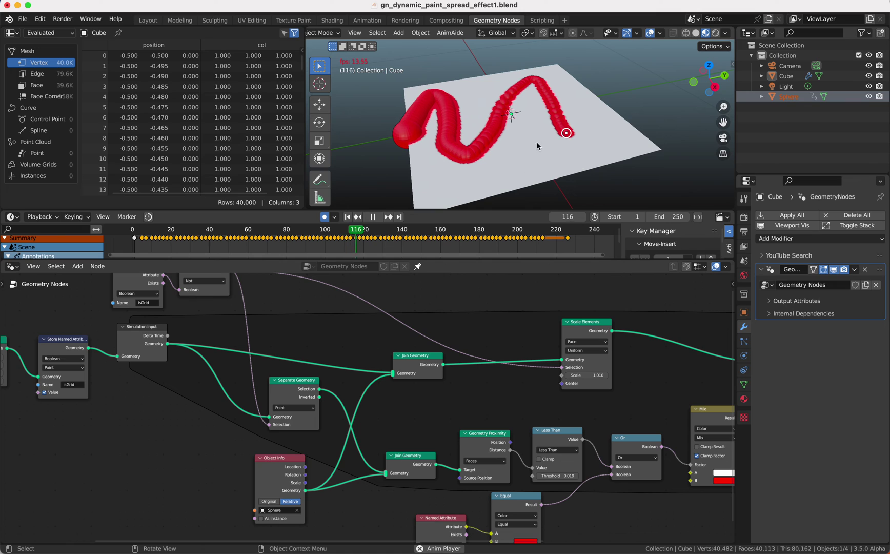
key(space)
middle_drag(569, 348, 561, 345)
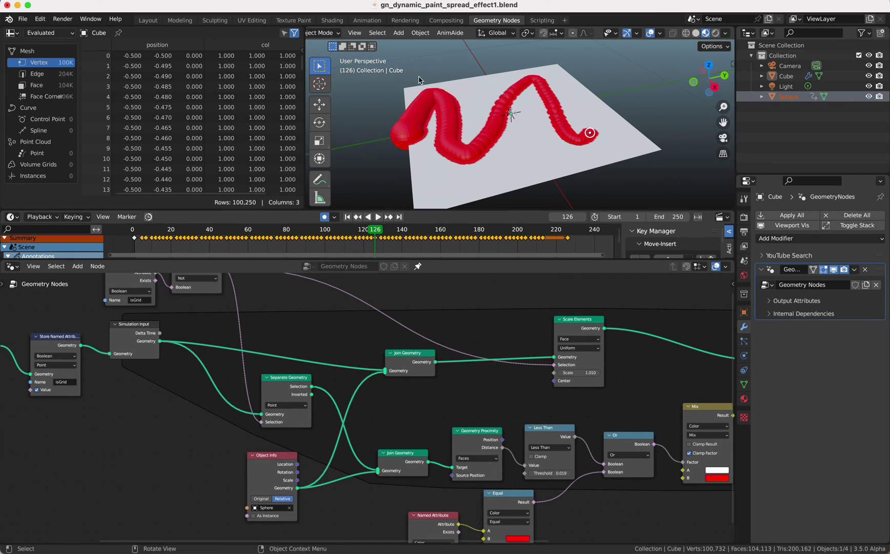
scroll(538, 334, right, 10)
drag(552, 330, 627, 325)
Add a Delete Geometry node after Simulation Output, just before Set Material.
drag(488, 318, 557, 318)
key(shift+a)
text(dele)
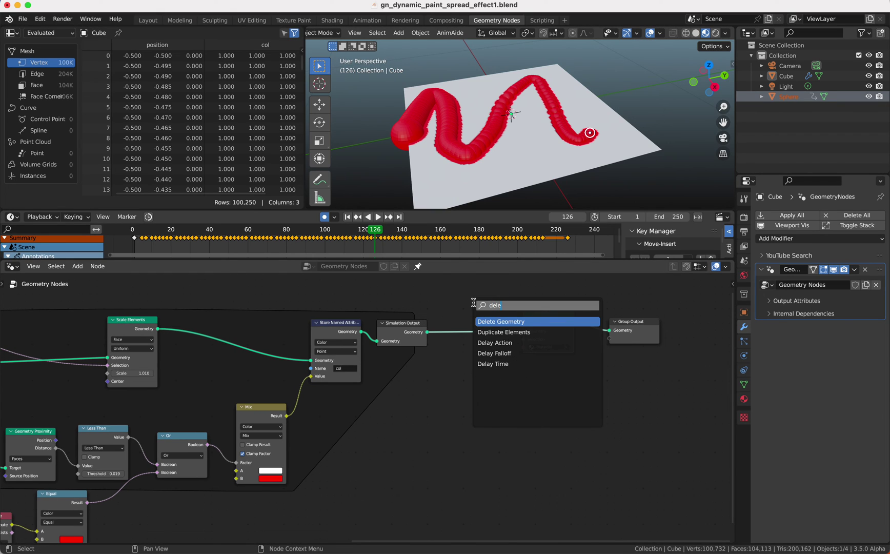
key(Return)
click(450, 303)
scroll(446, 308, left, 10)
scroll(446, 307, up, 3)
scroll(446, 308, left, 2)
scroll(447, 308, down, 2)
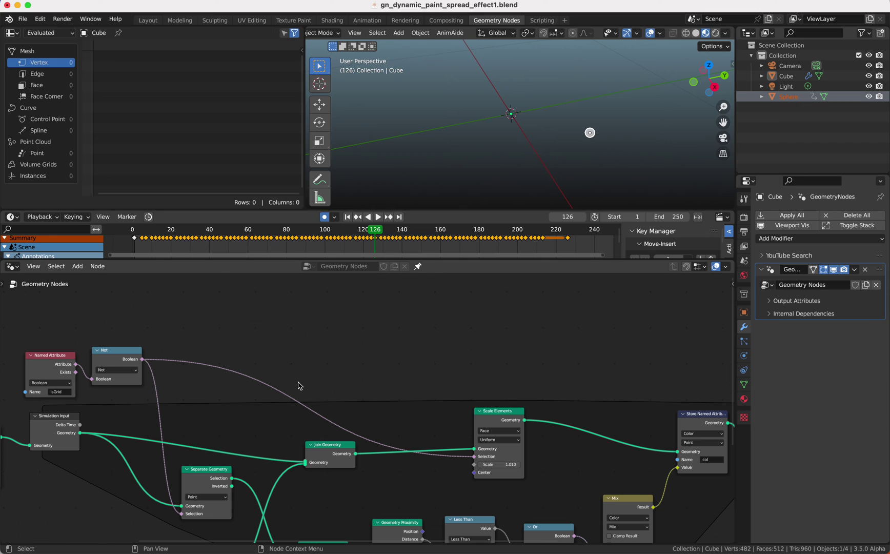
scroll(300, 386, right, 10)
scroll(300, 386, down, 4)
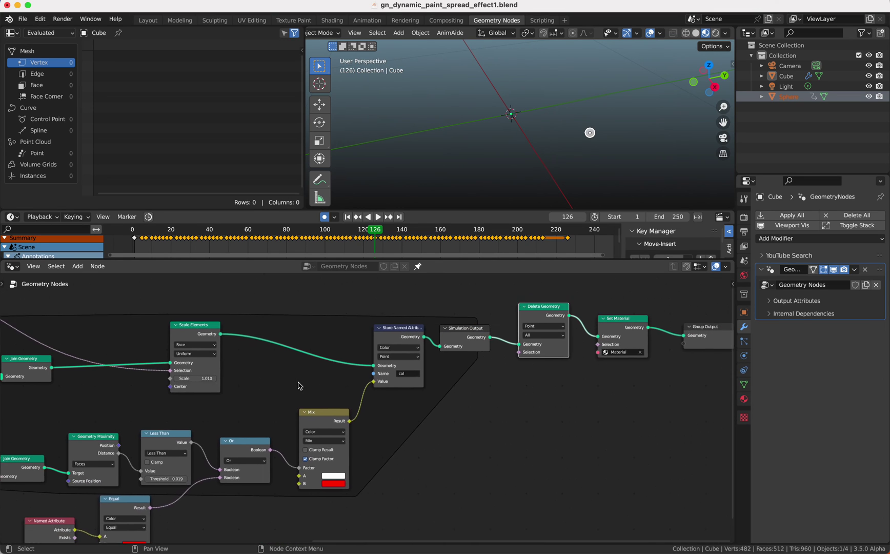
scroll(300, 386, left, 18)
scroll(300, 386, up, 6)
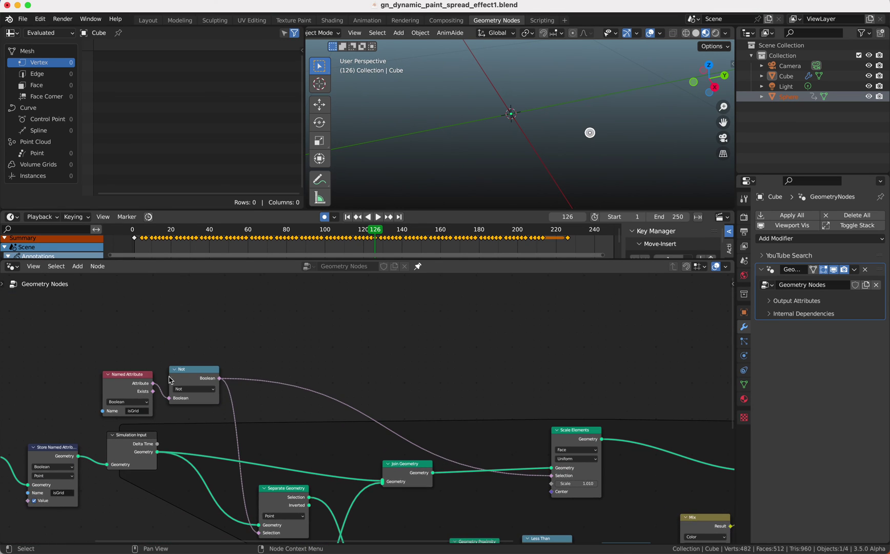
Move the isGrid Named Attribute node over beside the output nodes.
click(134, 380)
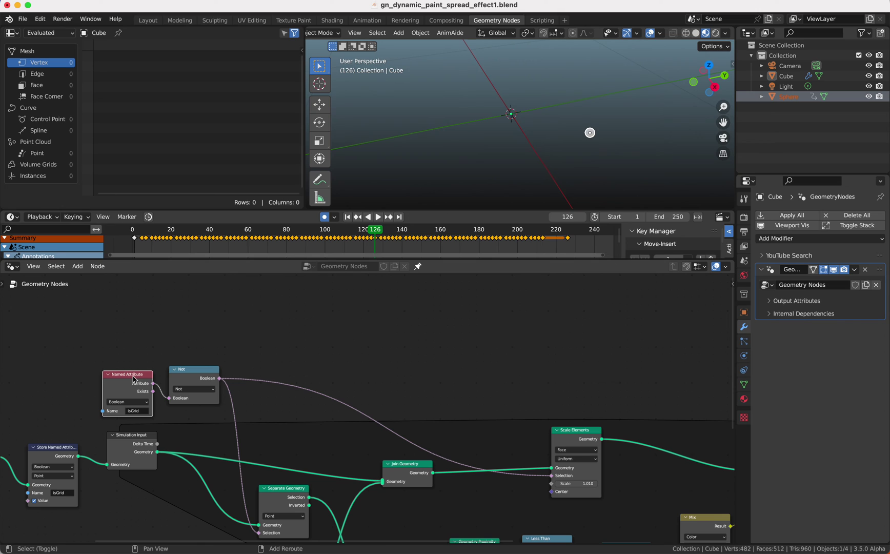
drag(134, 380, 659, 360)
scroll(661, 363, right, 20)
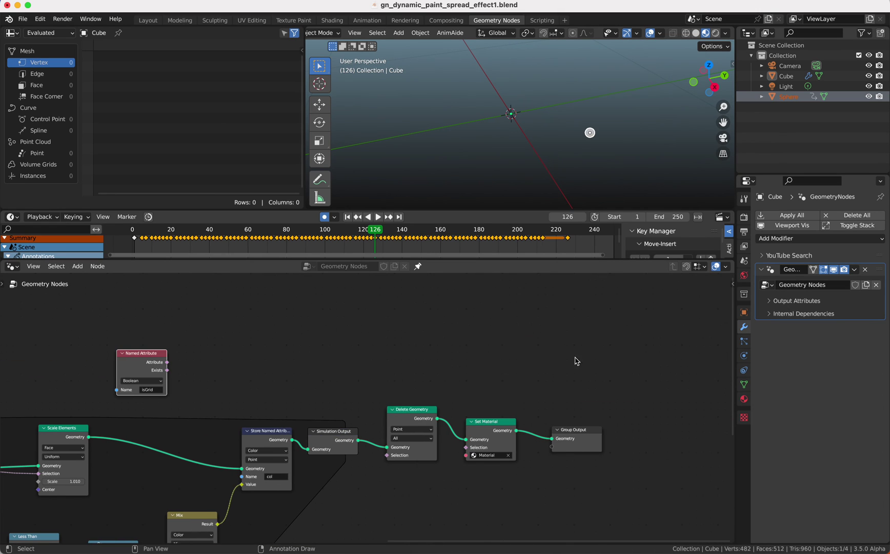
drag(153, 361, 384, 330)
scroll(372, 334, left, 20)
Duplicate the Not node, wire Not isGrid into Delete Geometry's Selection, and replay from frame one.
click(112, 375)
key(shift+d)
click(677, 352)
scroll(678, 352, right, 17)
drag(332, 356, 542, 446)
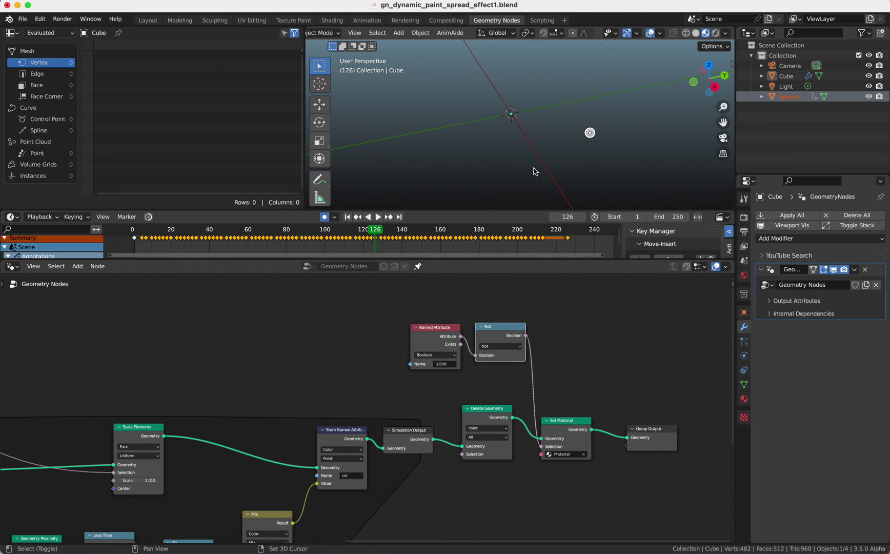
key(shift+Left)
key(space)
drag(542, 447, 463, 455)
drag(431, 311, 400, 343)
key(space)
key(shift+Left)
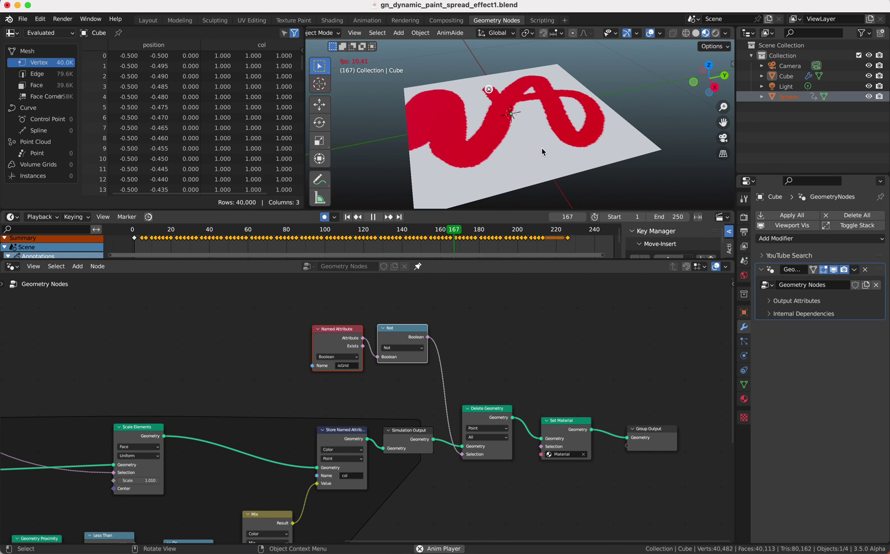
Enable Statistics in the viewport overlays and resume animation playback.
key(space)
scroll(435, 331, left, 3)
scroll(434, 331, down, 2)
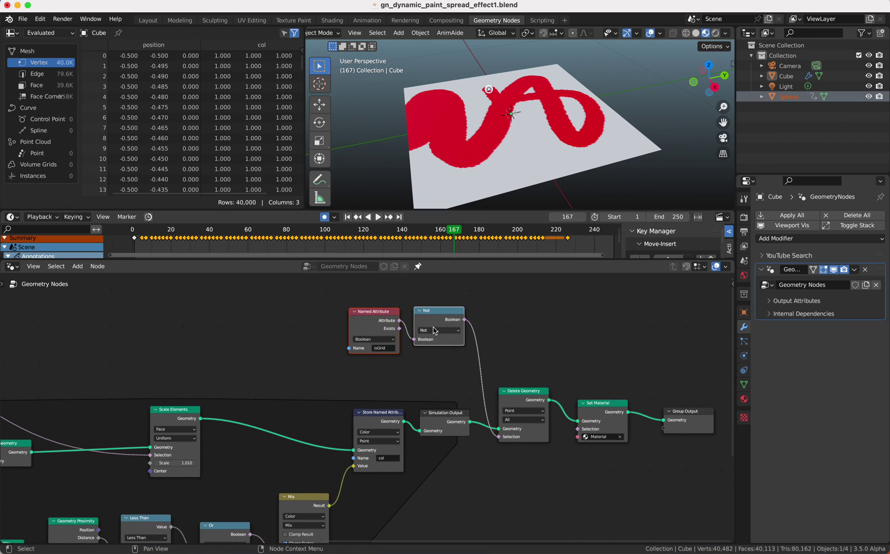
click(661, 34)
click(598, 118)
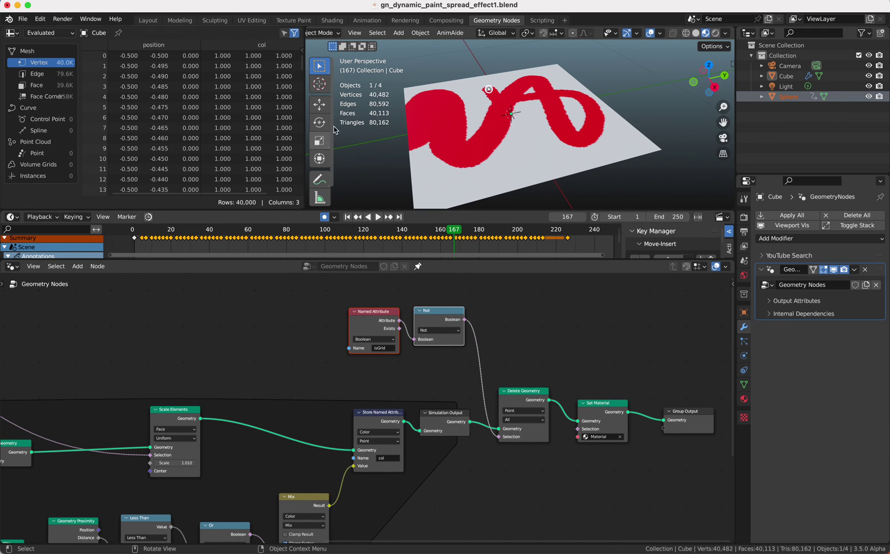
key(space)
key(space)
middle_drag(444, 362, 521, 351)
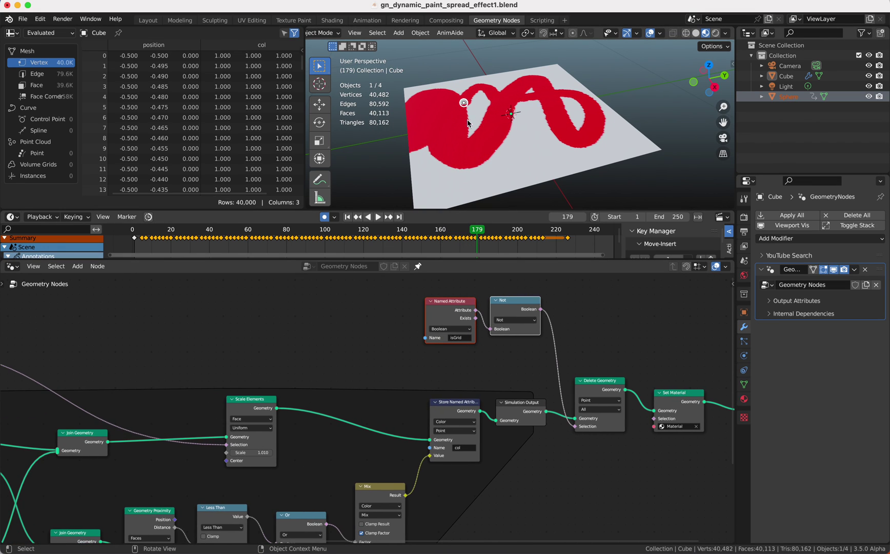
Save the file as gn_dynamic_paint_spread_effect1.blend.
click(605, 384)
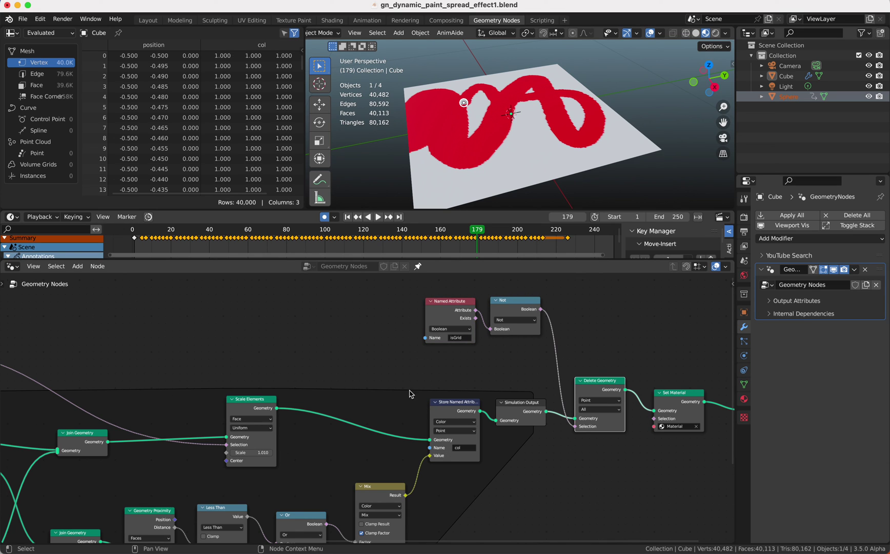
scroll(439, 435, down, 5)
scroll(439, 436, left, 5)
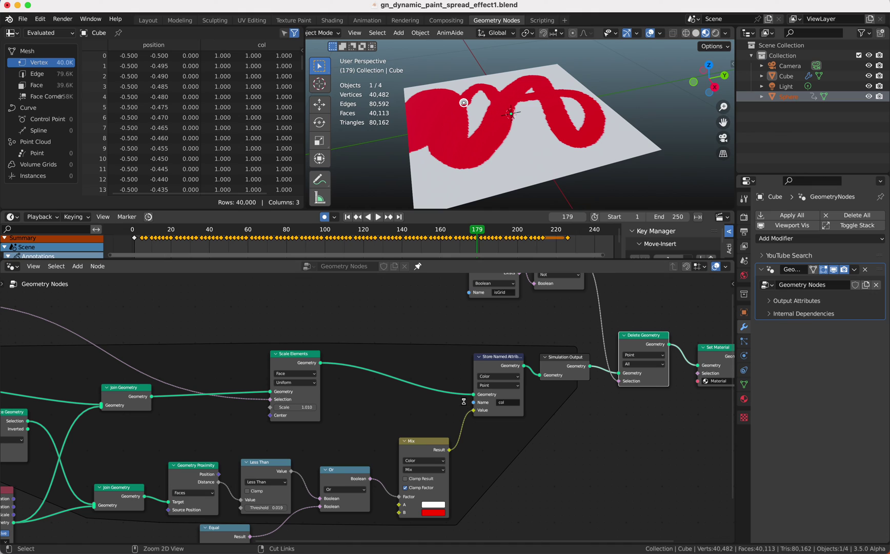
key(super+s)
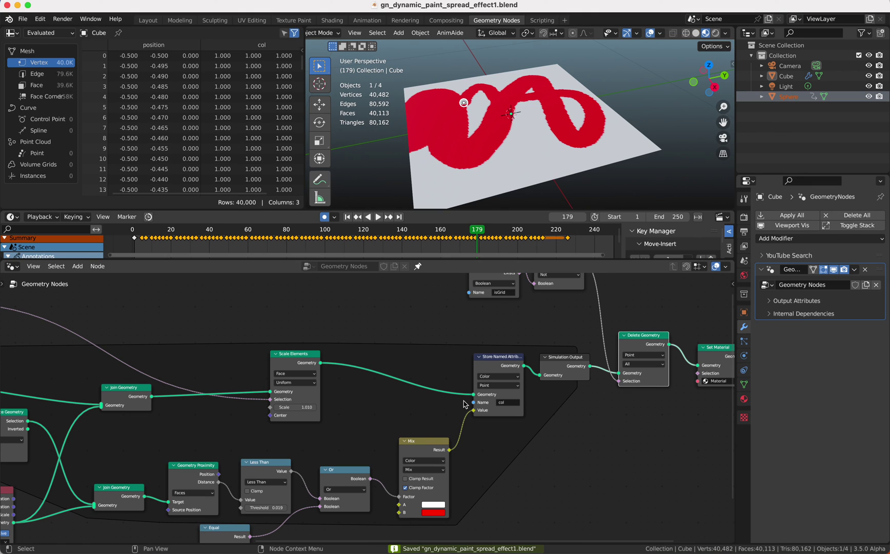